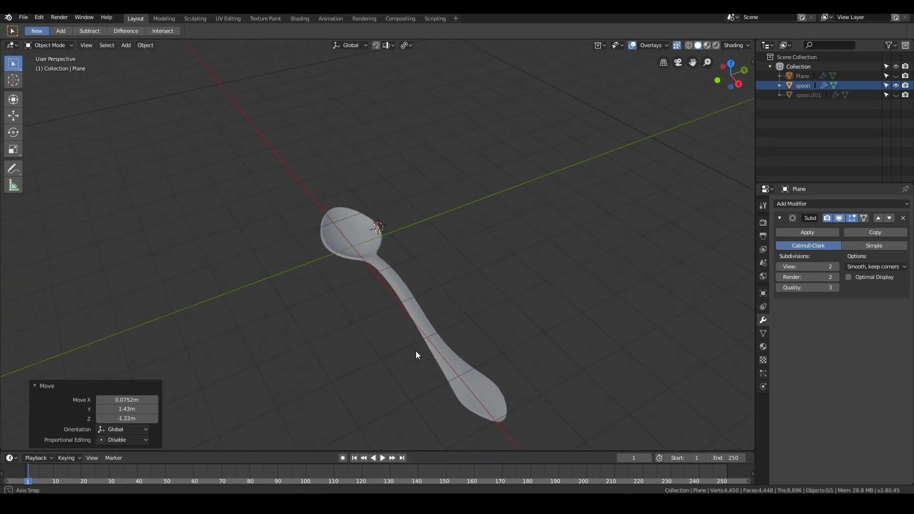
Hide the spoon object in the viewport.
{"action": "key", "text": "KP_1"}
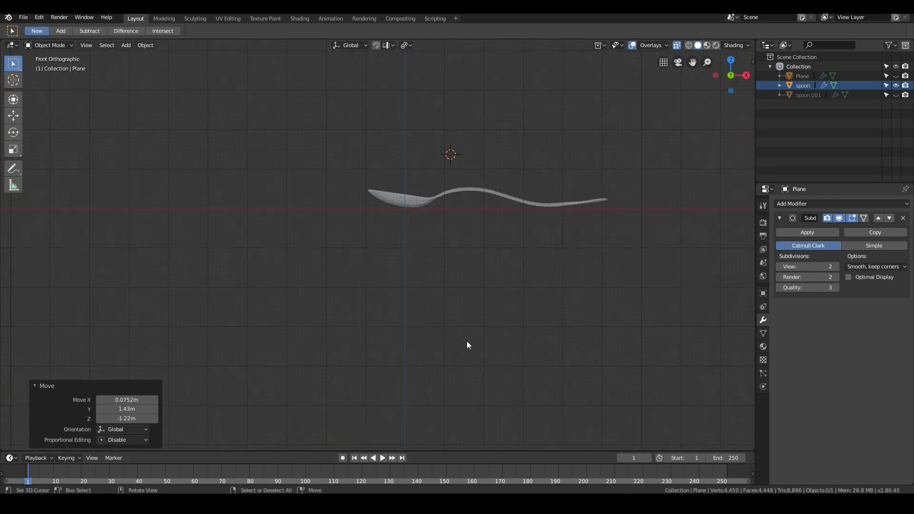
{"action": "left_click", "coordinate": [485, 192]}
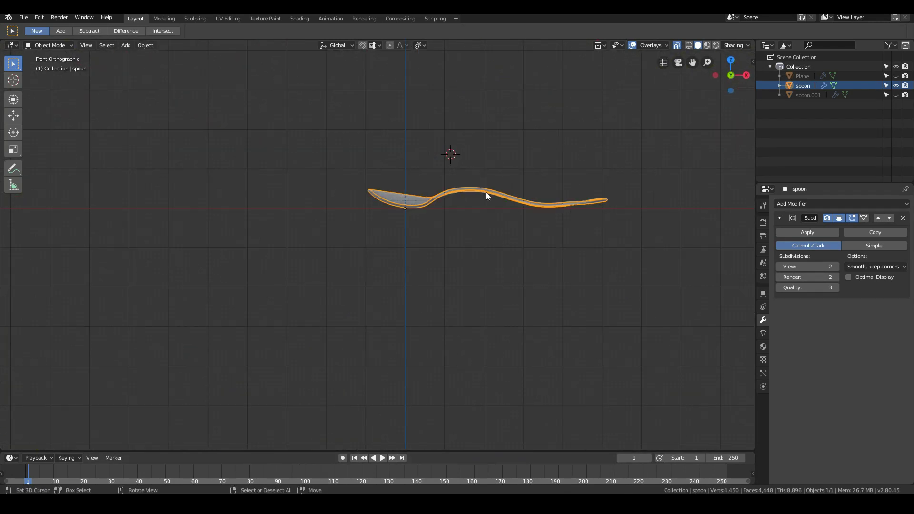
{"action": "left_click", "coordinate": [895, 85]}
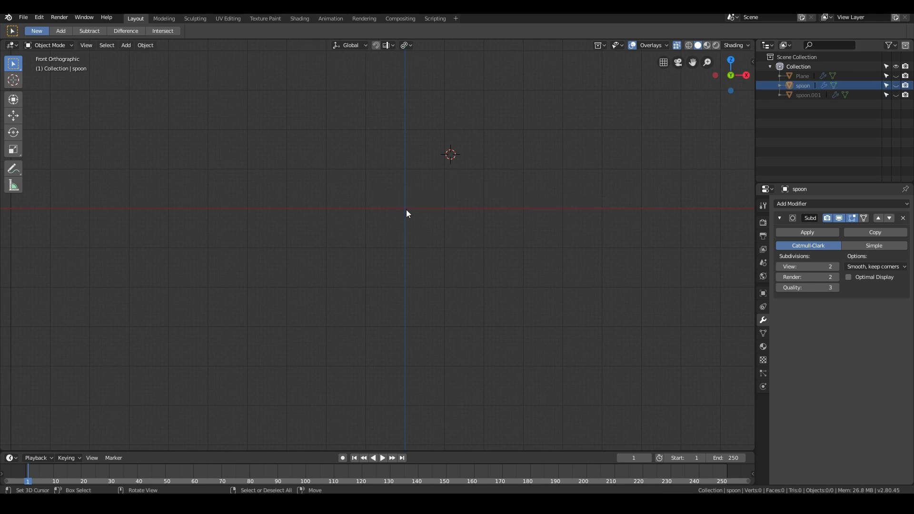
Snap the 3D cursor to the world origin.
{"action": "key", "text": "shift+s"}
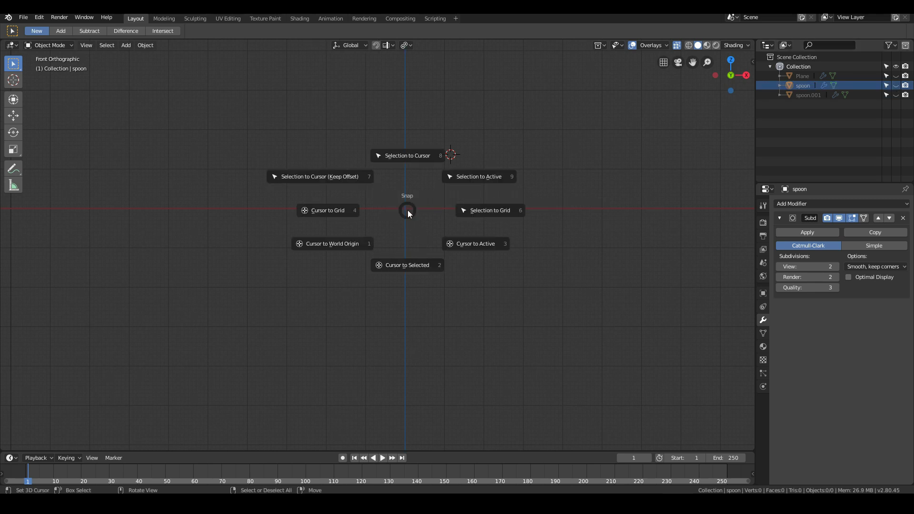
{"action": "left_click", "coordinate": [337, 241]}
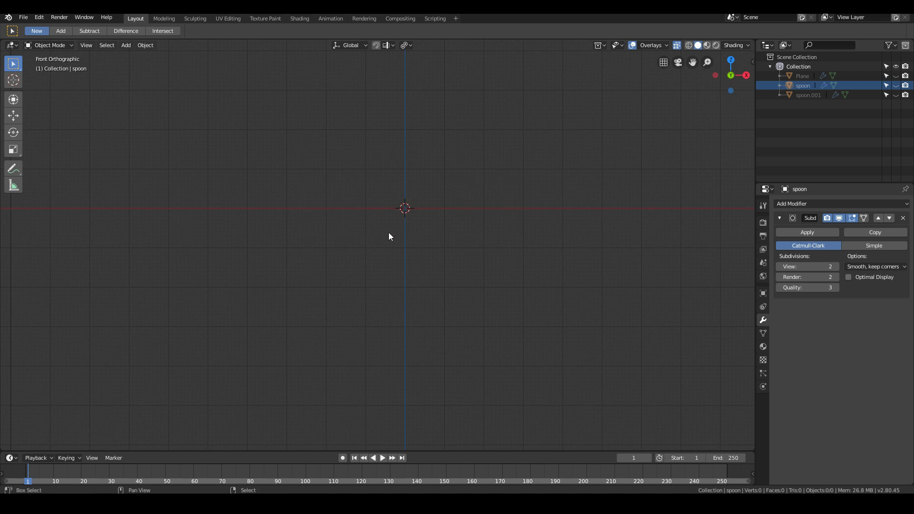
{"action": "key", "text": "shift+s"}
{"action": "left_click", "coordinate": [347, 266]}
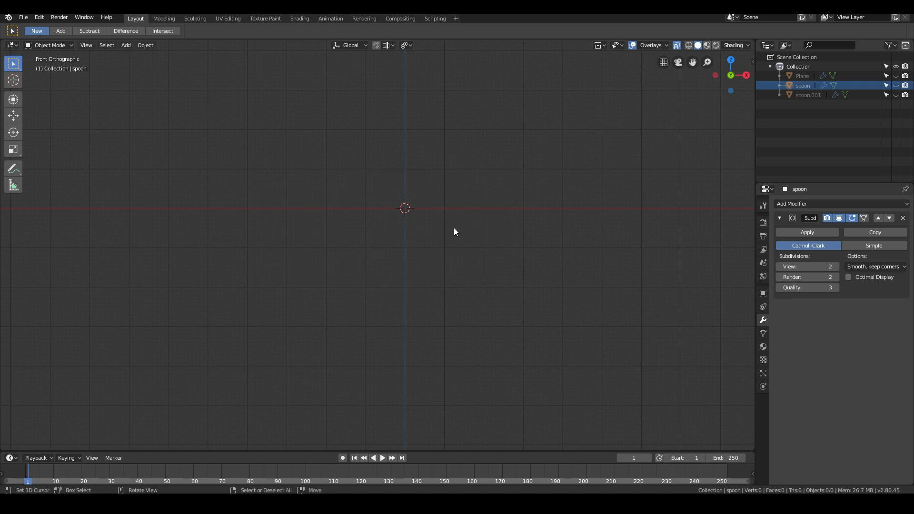
Add a 2 m mesh plane at the world origin.
{"action": "key", "text": "shift+a"}
{"action": "mouse_move", "coordinate": [453, 227]}
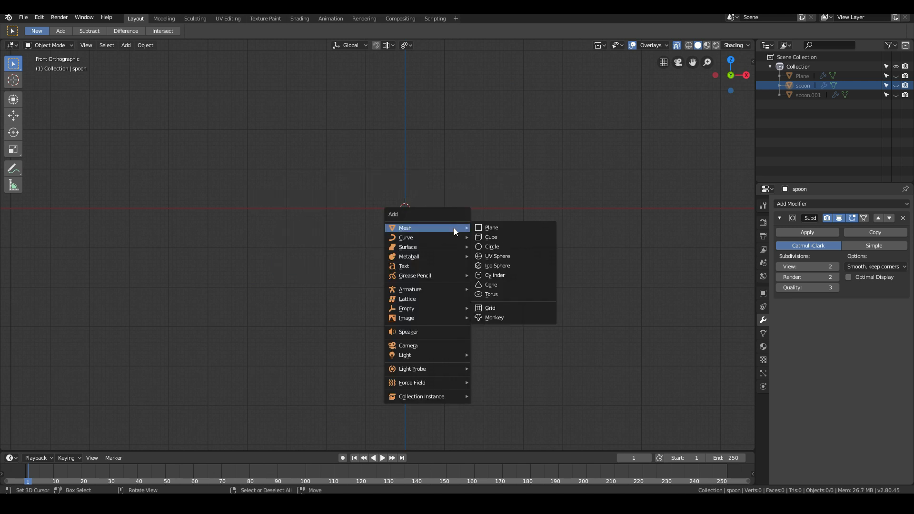
{"action": "left_click", "coordinate": [493, 227]}
{"action": "middle_click_drag", "start_coordinate": [419, 196], "coordinate": [290, 280]}
{"action": "scroll", "coordinate": [435, 260], "scroll_direction": "up", "scroll_amount": 2}
{"action": "scroll", "coordinate": [239, 241], "scroll_direction": "down", "scroll_amount": 2}
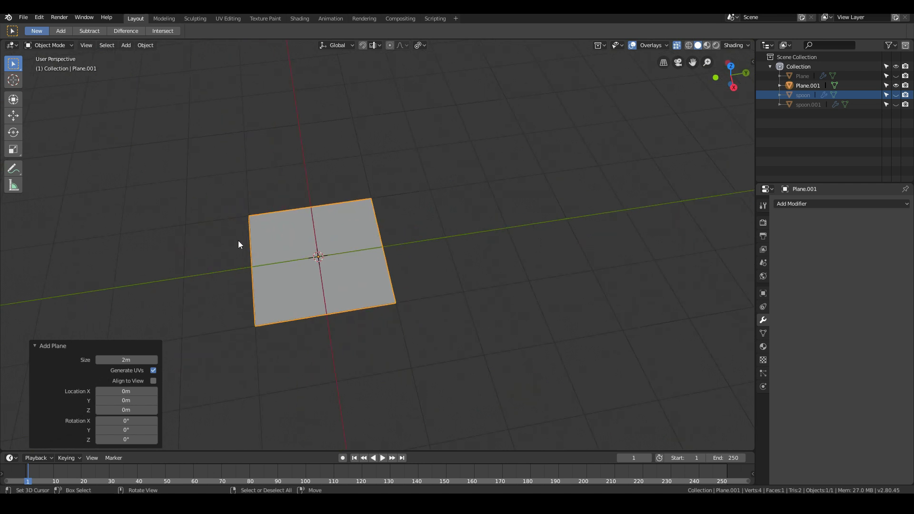
{"action": "middle_click_drag", "start_coordinate": [239, 240], "coordinate": [291, 296], "text": "shift"}
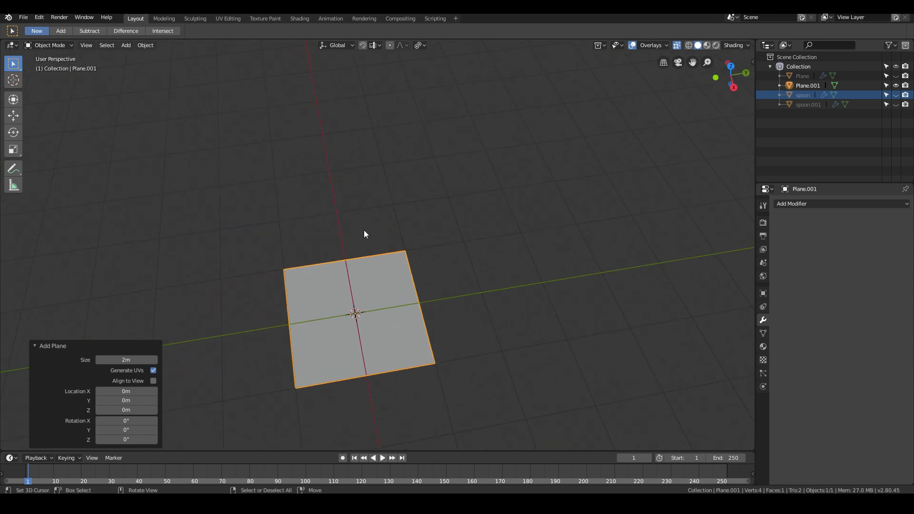
Add eight evenly spaced loop cuts to the plane, running parallel to the X axis.
{"action": "key", "text": "Tab"}
{"action": "scroll", "coordinate": [327, 272], "scroll_direction": "up", "scroll_amount": 1}
{"action": "key", "text": "ctrl+r"}
{"action": "scroll", "coordinate": [304, 288], "scroll_direction": "up", "scroll_amount": 4}
{"action": "scroll", "coordinate": [305, 288], "scroll_direction": "up", "scroll_amount": 1}
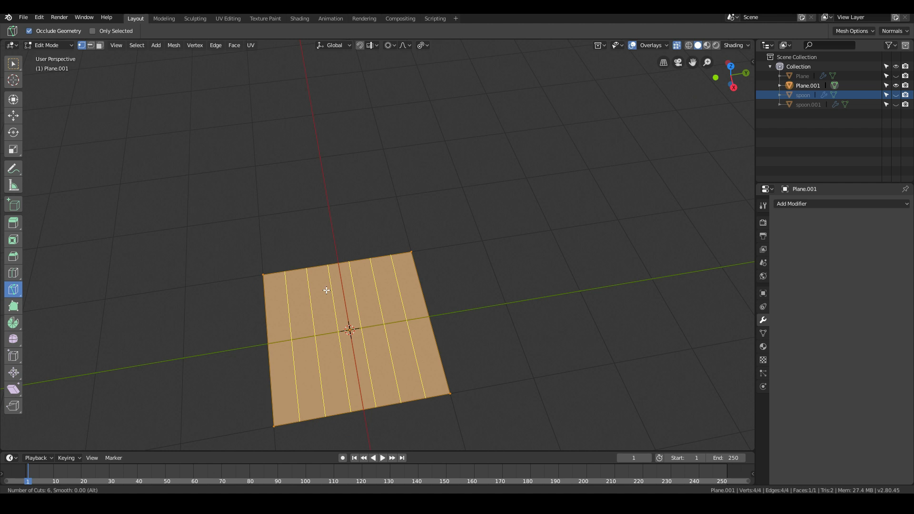
{"action": "scroll", "coordinate": [326, 290], "scroll_direction": "up", "scroll_amount": 2}
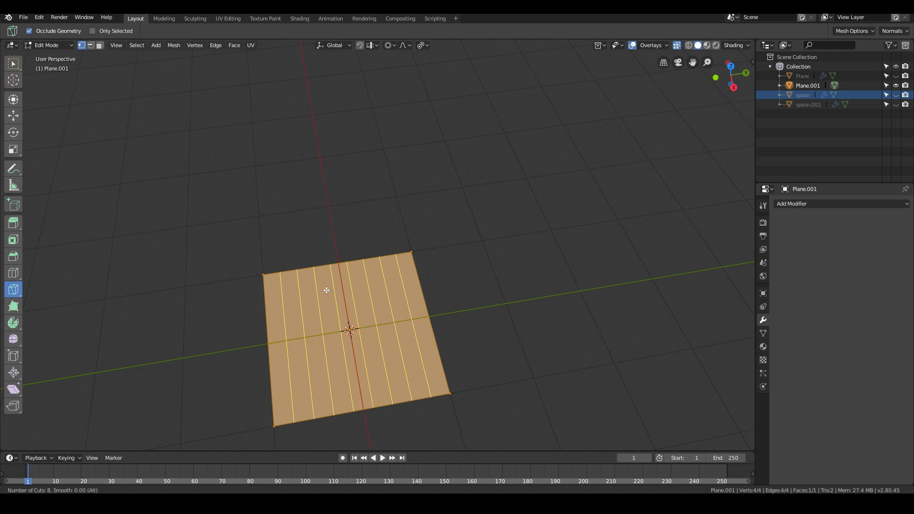
{"action": "left_click", "coordinate": [326, 291]}
{"action": "middle_click_drag", "start_coordinate": [293, 406], "coordinate": [372, 380]}
{"action": "middle_click_drag", "start_coordinate": [355, 340], "coordinate": [443, 301]}
Add two centred loop cuts across the plane, running parallel to the Y axis.
{"action": "key", "text": "ctrl+r"}
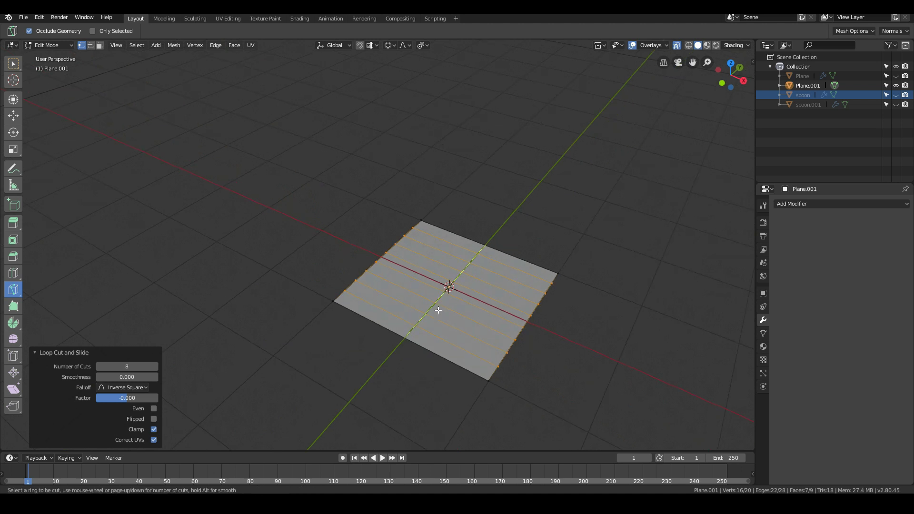
{"action": "scroll", "coordinate": [439, 311], "scroll_direction": "up", "scroll_amount": 1}
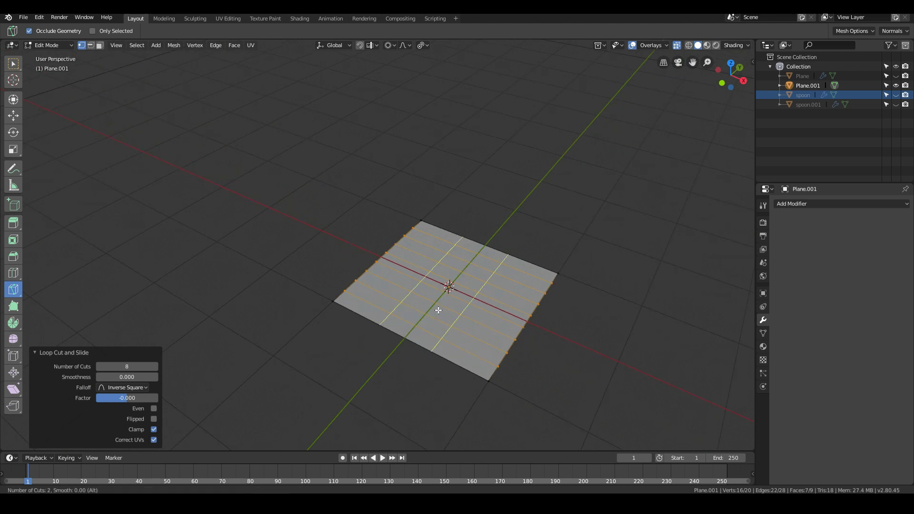
{"action": "left_click", "coordinate": [438, 310]}
{"action": "right_click", "coordinate": [438, 310]}
{"action": "middle_click_drag", "start_coordinate": [438, 314], "coordinate": [516, 305]}
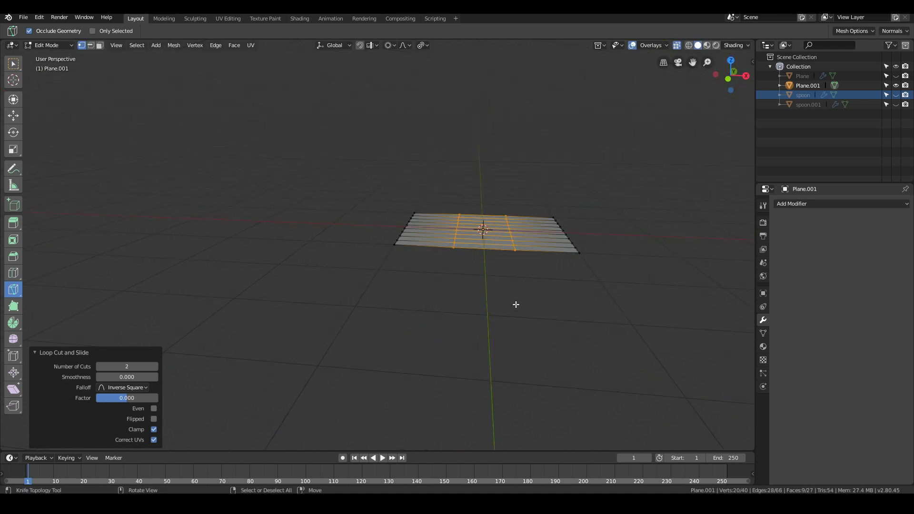
Lower the two middle loops about 0.24 m along Z with connected proportional editing at a size of about 0.83.
{"action": "key", "text": "KP_1"}
{"action": "key", "text": "c"}
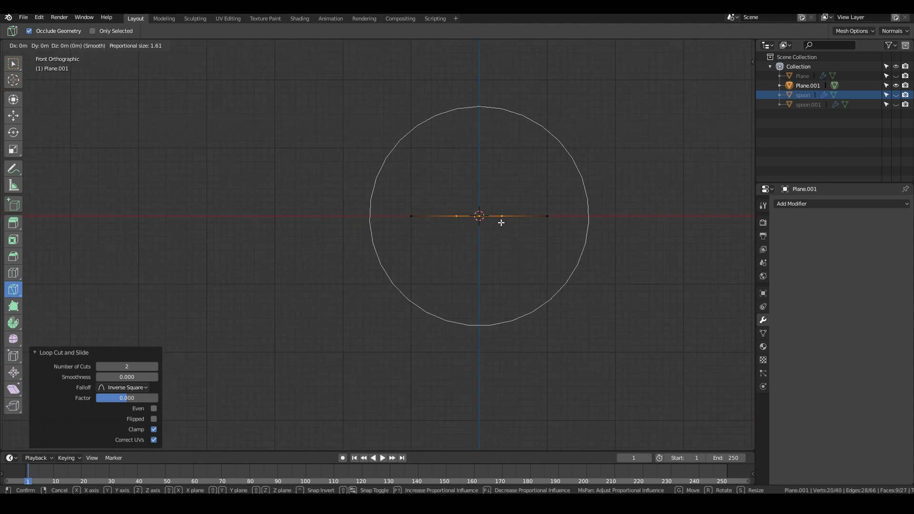
{"action": "key", "text": "Escape"}
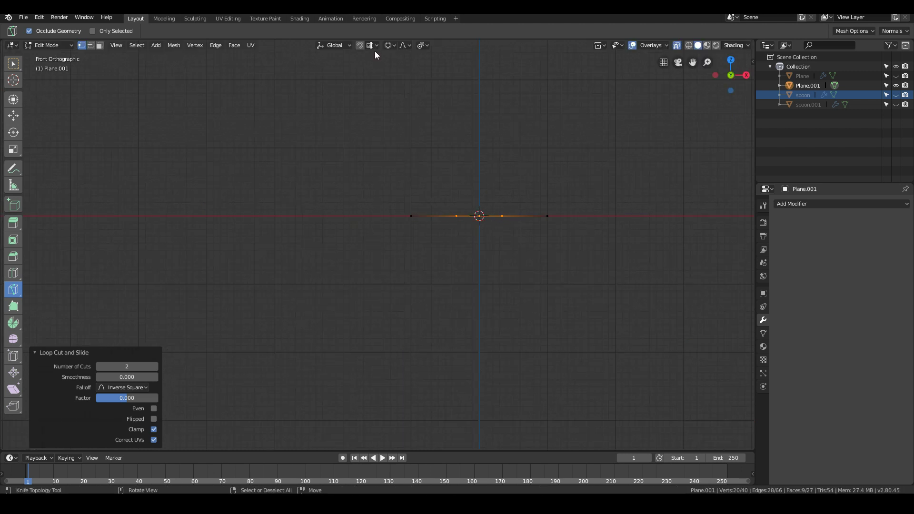
{"action": "left_click", "coordinate": [389, 45]}
{"action": "key", "text": "g"}
{"action": "key", "text": "z"}
{"action": "scroll", "coordinate": [493, 185], "scroll_direction": "up", "scroll_amount": 4}
{"action": "scroll", "coordinate": [491, 189], "scroll_direction": "up", "scroll_amount": 3}
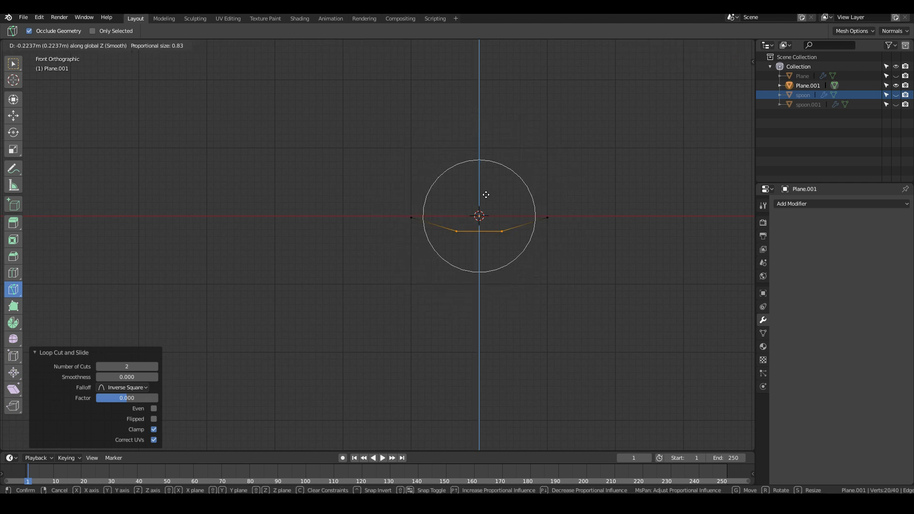
{"action": "left_click", "coordinate": [485, 194]}
{"action": "middle_click_drag", "start_coordinate": [486, 195], "coordinate": [261, 232]}
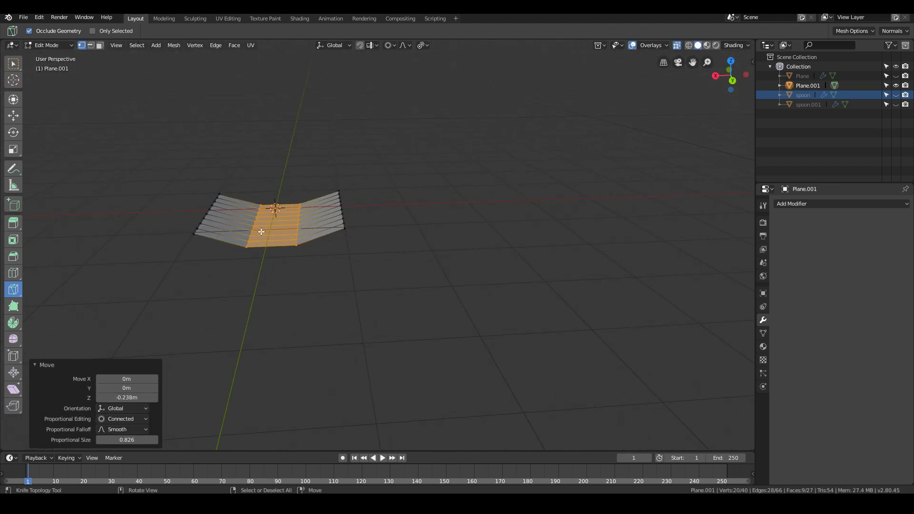
Raise the whole mesh about 0.25 m along Z so its flat bottom sits on the X axis.
{"action": "key", "text": "KP_1"}
{"action": "key", "text": "a"}
{"action": "key", "text": "g"}
{"action": "key", "text": "z"}
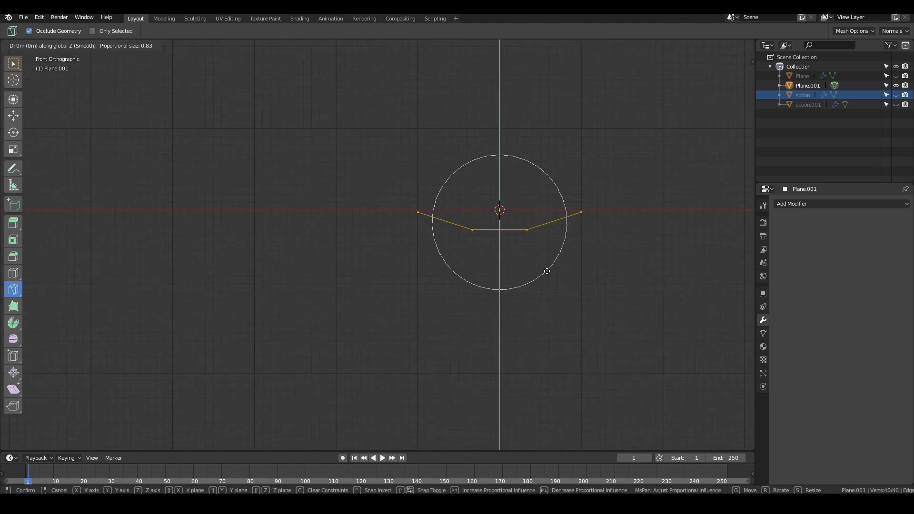
{"action": "left_click", "coordinate": [545, 252]}
{"action": "scroll", "coordinate": [533, 228], "scroll_direction": "up", "scroll_amount": 2}
{"action": "key", "text": "g"}
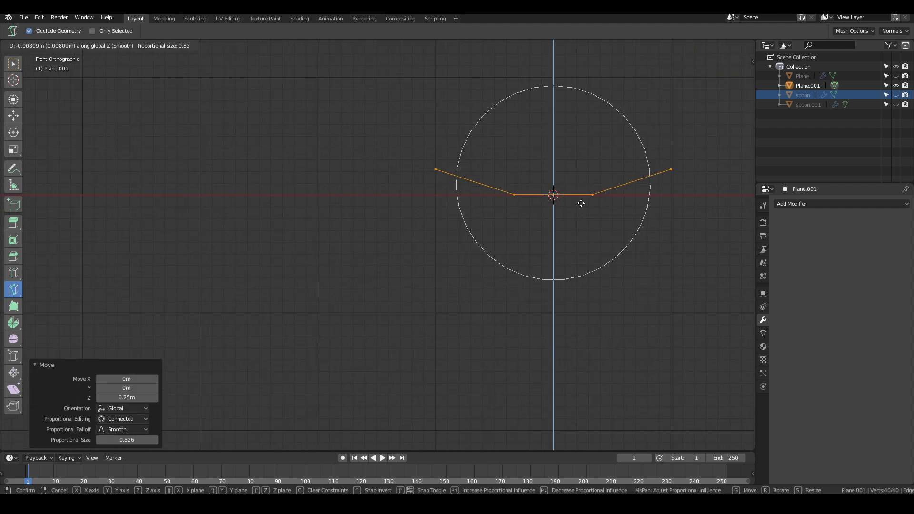
{"action": "key", "text": "Escape"}
{"action": "key", "text": "Tab"}
{"action": "middle_click_drag", "start_coordinate": [547, 210], "coordinate": [461, 248]}
{"action": "scroll", "coordinate": [428, 245], "scroll_direction": "down", "scroll_amount": 2}
Extrude five alternating edges of the plane's negative-X end into tines, about -2.06 m in X and 0.84 m in Z.
{"action": "key", "text": "Tab"}
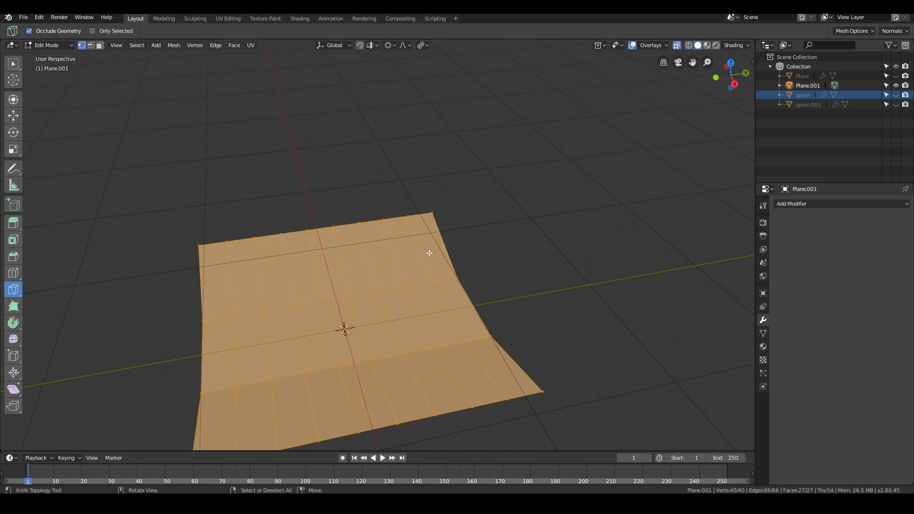
{"action": "scroll", "coordinate": [430, 251], "scroll_direction": "down", "scroll_amount": 2}
{"action": "key", "text": "alt+a"}
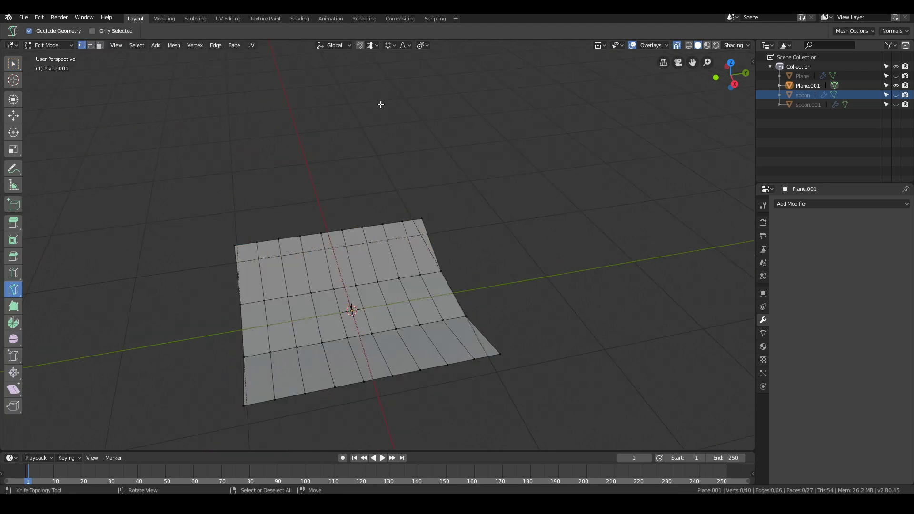
{"action": "left_click", "coordinate": [90, 45]}
{"action": "left_click", "coordinate": [256, 241]}
{"action": "left_click", "coordinate": [285, 237], "text": "shift"}
{"action": "left_click", "coordinate": [333, 231], "text": "shift"}
{"action": "left_click", "coordinate": [372, 225], "text": "shift"}
{"action": "left_click", "coordinate": [412, 220], "text": "shift"}
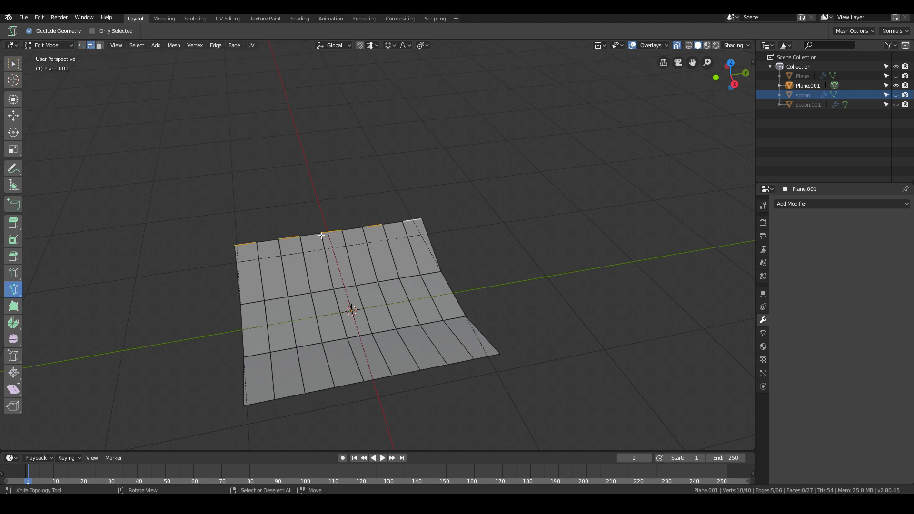
{"action": "middle_click_drag", "start_coordinate": [359, 371], "coordinate": [429, 363]}
{"action": "key", "text": "KP_1"}
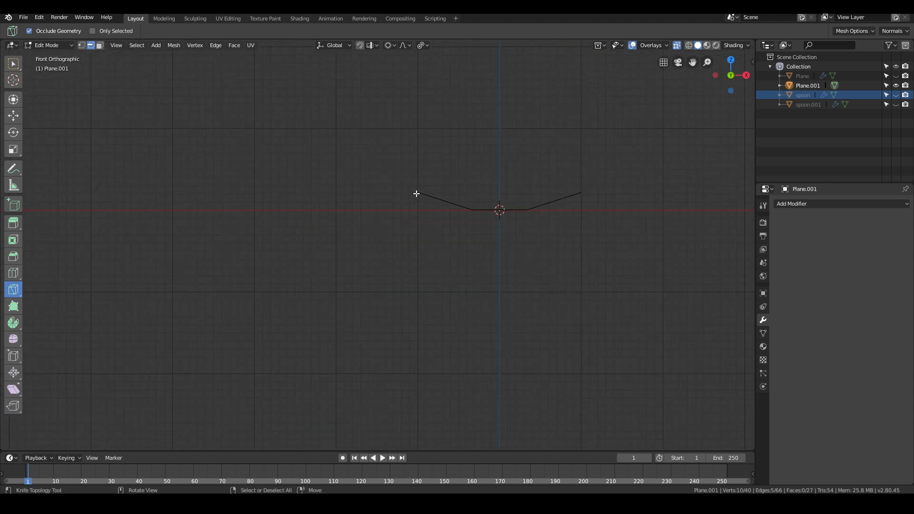
{"action": "key", "text": "e"}
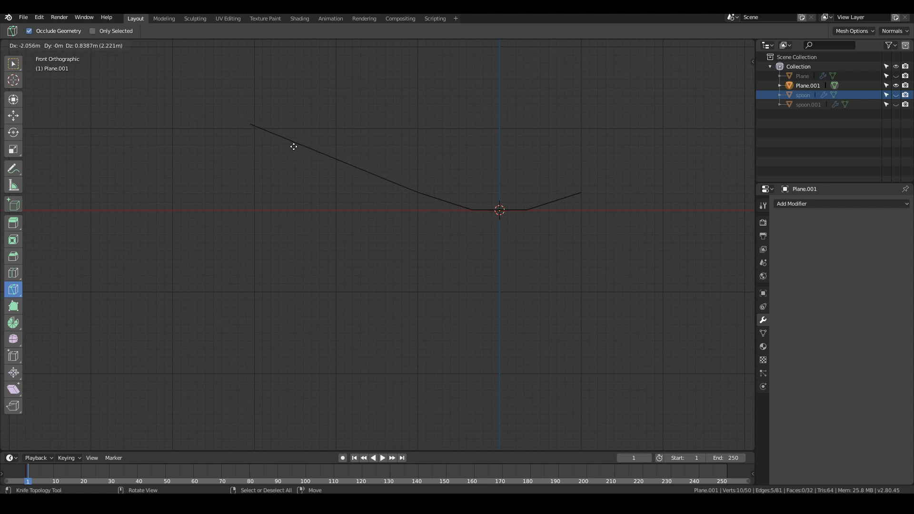
{"action": "left_click", "coordinate": [292, 147]}
{"action": "middle_click_drag", "start_coordinate": [413, 150], "coordinate": [304, 196]}
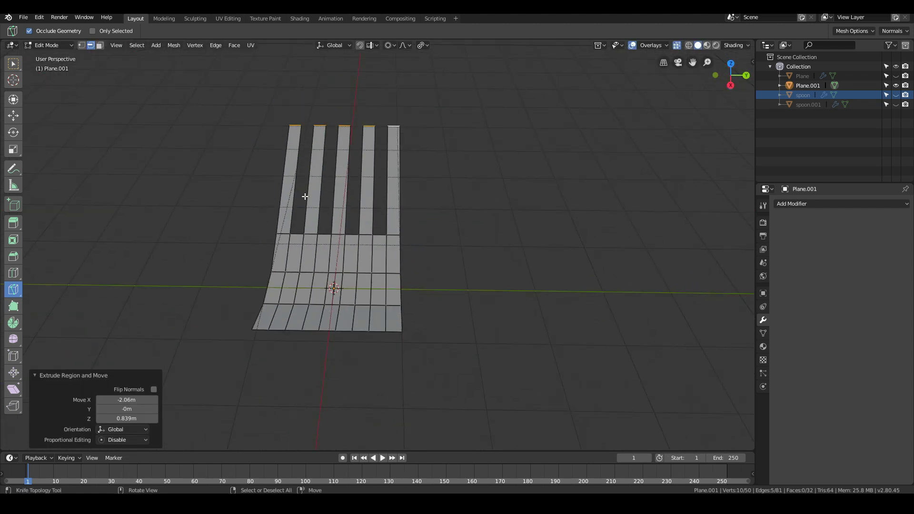
Move the tips of the tines about 0.46 m farther along negative X and 0.03 m down.
{"action": "key", "text": "KP_1"}
{"action": "key", "text": "g"}
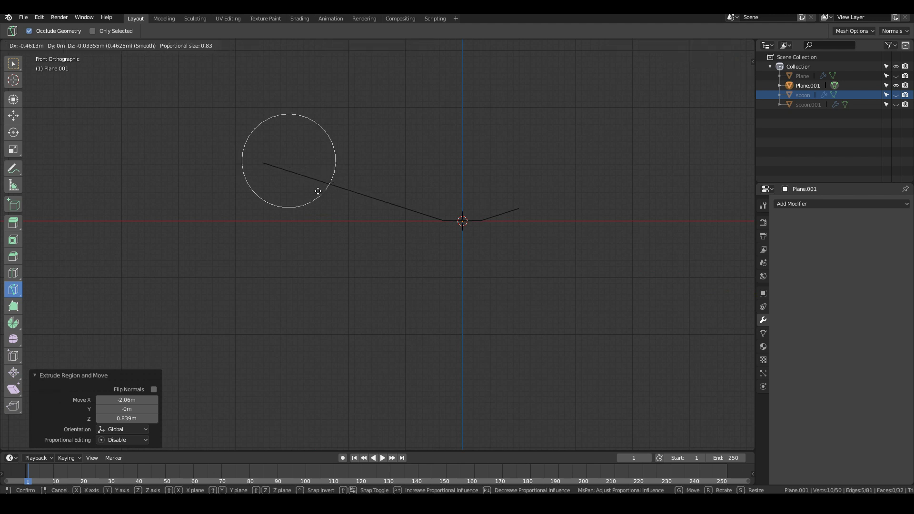
{"action": "left_click", "coordinate": [390, 196]}
{"action": "middle_click_drag", "start_coordinate": [389, 195], "coordinate": [335, 253]}
Add three evenly spaced loop cuts across each of the five tines.
{"action": "key", "text": "ctrl+r"}
{"action": "left_click", "coordinate": [335, 247]}
{"action": "right_click", "coordinate": [335, 247]}
{"action": "key", "text": "ctrl+r"}
{"action": "scroll", "coordinate": [343, 222], "scroll_direction": "down", "scroll_amount": 1}
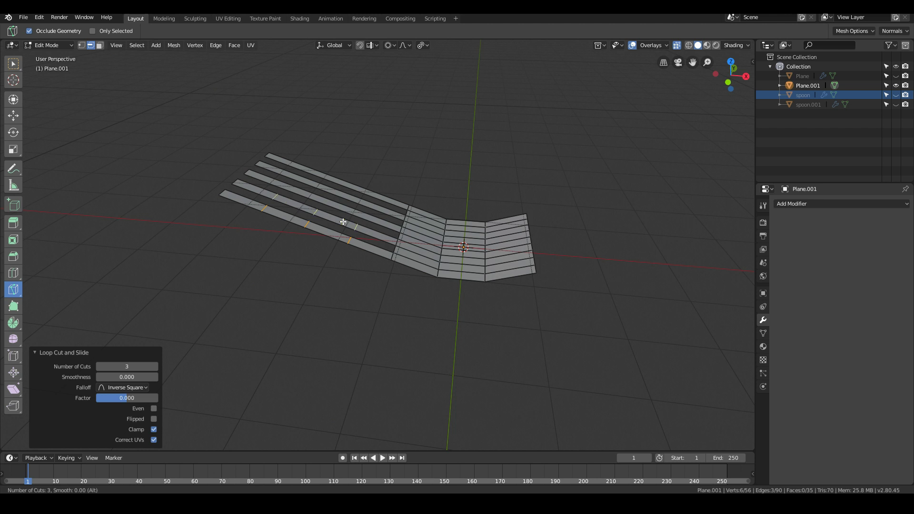
{"action": "scroll", "coordinate": [347, 218], "scroll_direction": "down", "scroll_amount": 1}
{"action": "left_click", "coordinate": [351, 215]}
{"action": "right_click", "coordinate": [351, 215]}
{"action": "key", "text": "ctrl+r"}
{"action": "scroll", "coordinate": [359, 195], "scroll_direction": "down", "scroll_amount": 2}
{"action": "left_click", "coordinate": [361, 192]}
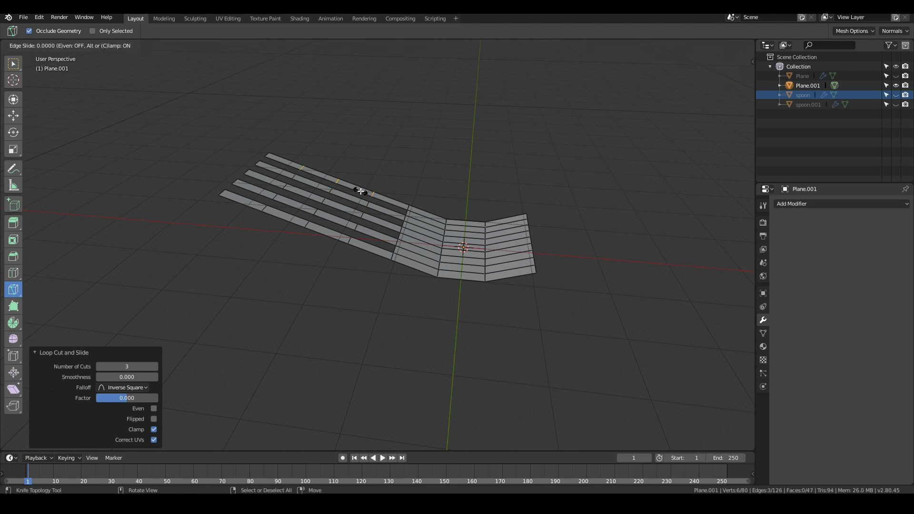
{"action": "right_click", "coordinate": [355, 237]}
Clear the selection and box-select the middle cross edges of all five tines.
{"action": "middle_click_drag", "start_coordinate": [354, 238], "coordinate": [281, 271]}
{"action": "key", "text": "a"}
{"action": "key", "text": "alt+a"}
{"action": "key", "text": "b"}
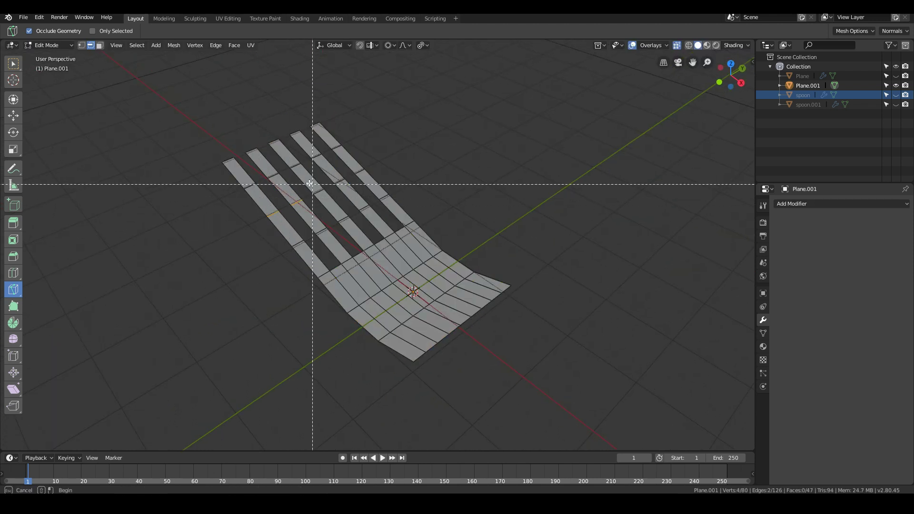
{"action": "left_click_drag", "start_coordinate": [267, 164], "coordinate": [400, 223]}
{"action": "middle_click_drag", "start_coordinate": [399, 223], "coordinate": [461, 190]}
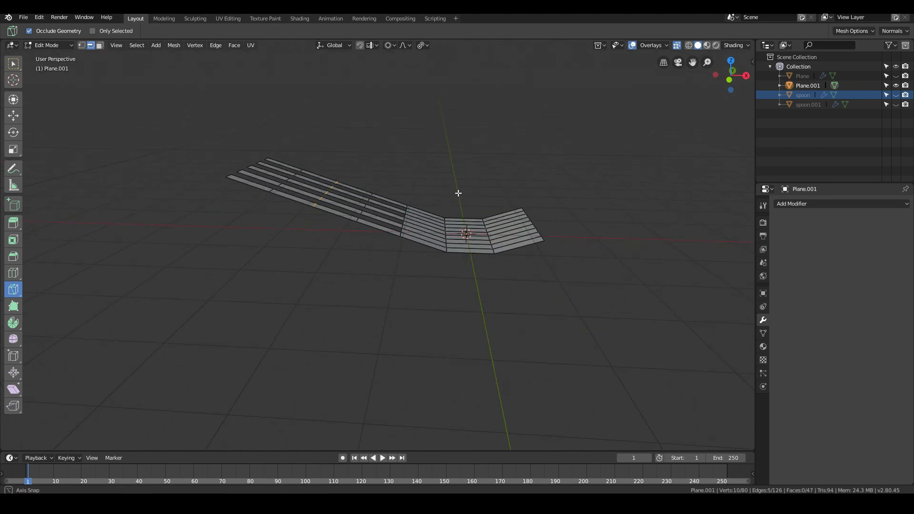
{"action": "key", "text": "g"}
{"action": "scroll", "coordinate": [461, 190], "scroll_direction": "down", "scroll_amount": 3}
{"action": "scroll", "coordinate": [461, 190], "scroll_direction": "down", "scroll_amount": 3}
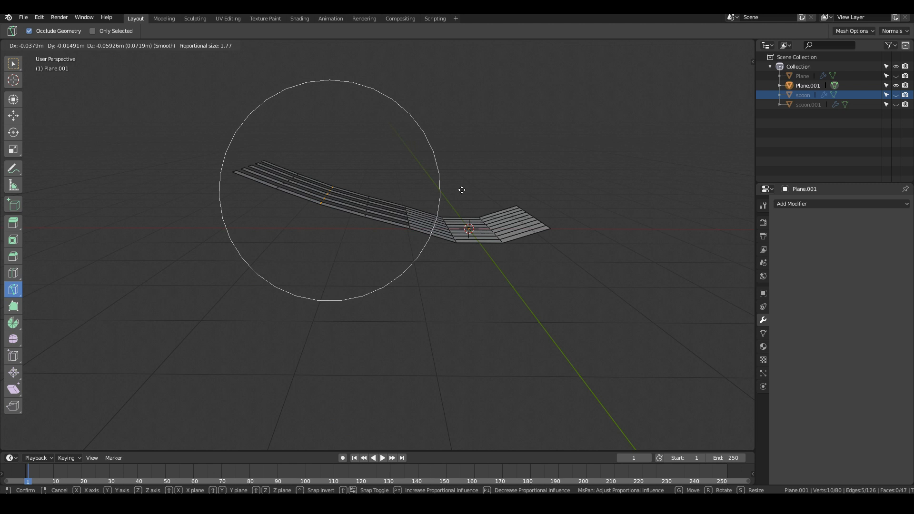
{"action": "left_click", "coordinate": [461, 190]}
In front view, curve the tines by moving their middle edges about -0.08 m in X and -0.25 m in Z, with proportional size about 2.85.
{"action": "key", "text": "KP_1"}
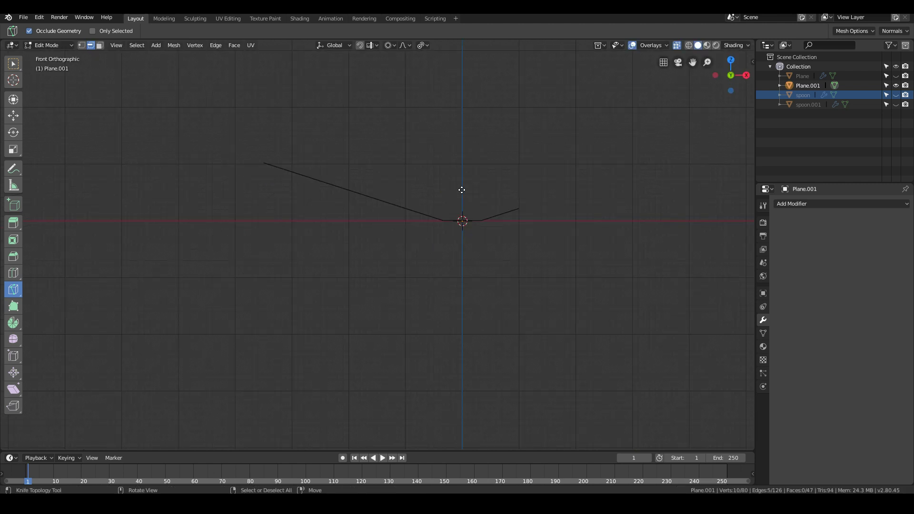
{"action": "key", "text": "g"}
{"action": "right_click", "coordinate": [467, 157]}
{"action": "key", "text": "g"}
{"action": "scroll", "coordinate": [465, 165], "scroll_direction": "down", "scroll_amount": 4}
{"action": "right_click", "coordinate": [465, 163]}
{"action": "key", "text": "g"}
{"action": "scroll", "coordinate": [469, 164], "scroll_direction": "down", "scroll_amount": 2}
{"action": "scroll", "coordinate": [472, 167], "scroll_direction": "up", "scroll_amount": 1}
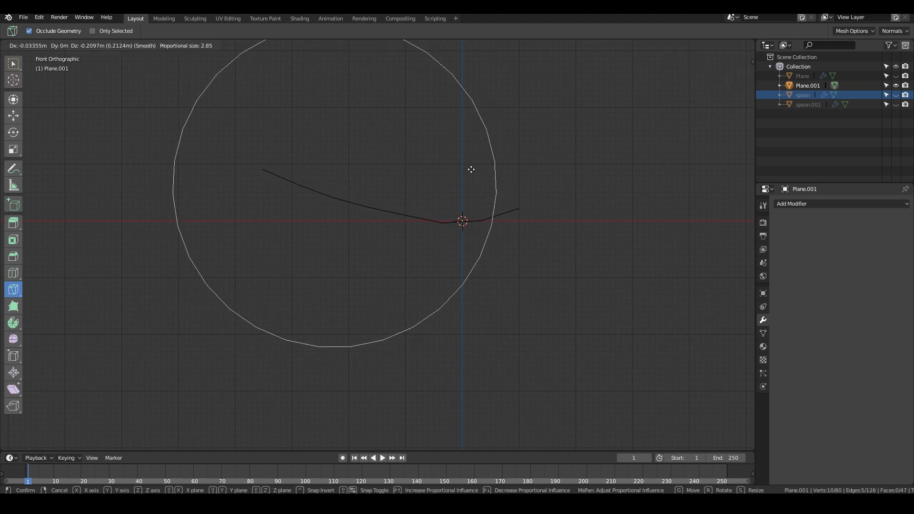
{"action": "left_click", "coordinate": [467, 172]}
{"action": "middle_click_drag", "start_coordinate": [465, 175], "coordinate": [374, 228]}
Apply the move that curves the tines, and select the tip edges of all five tines.
{"action": "left_click", "coordinate": [421, 45]}
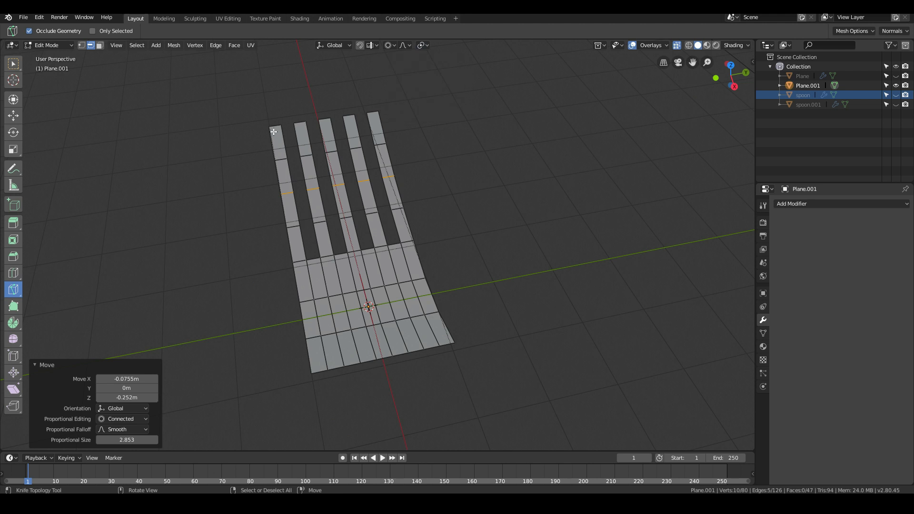
{"action": "middle_click_drag", "start_coordinate": [341, 158], "coordinate": [408, 281], "text": "shift"}
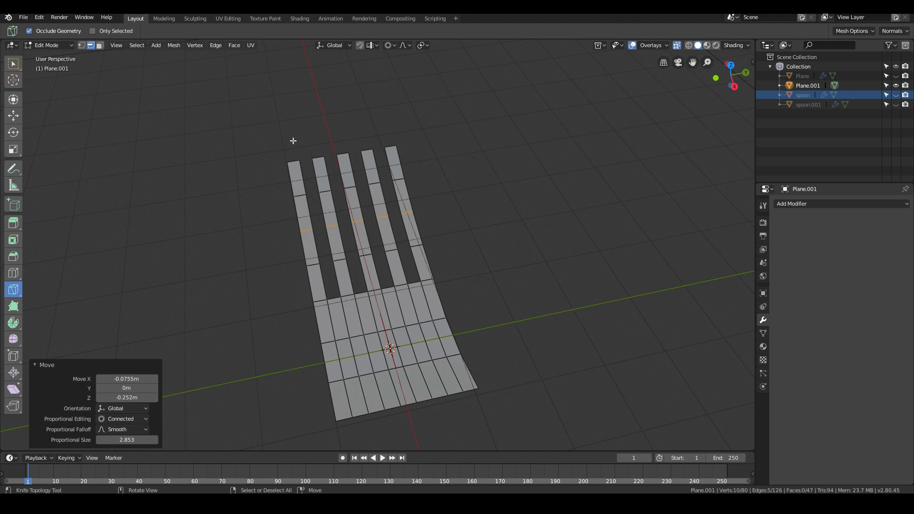
{"action": "left_click", "coordinate": [294, 161]}
{"action": "left_click", "coordinate": [317, 158], "text": "shift"}
{"action": "left_click", "coordinate": [343, 153], "text": "shift"}
{"action": "left_click", "coordinate": [367, 149], "text": "shift"}
{"action": "left_click", "coordinate": [392, 146], "text": "shift"}
{"action": "middle_click_drag", "start_coordinate": [402, 185], "coordinate": [514, 342]}
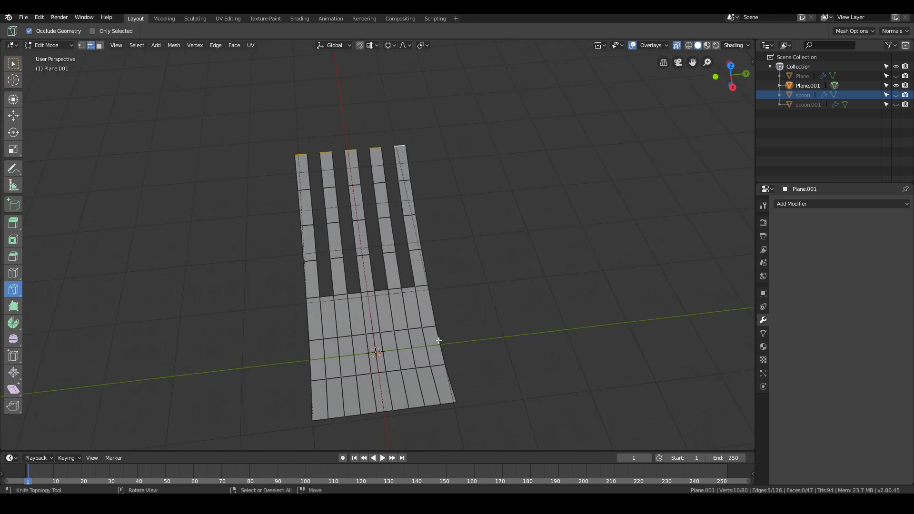
{"action": "key", "text": "s"}
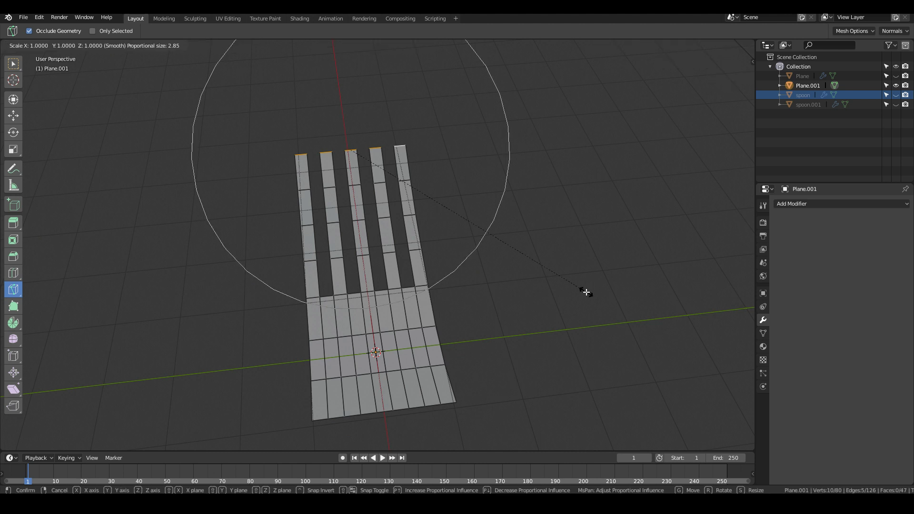
{"action": "key", "text": "Escape"}
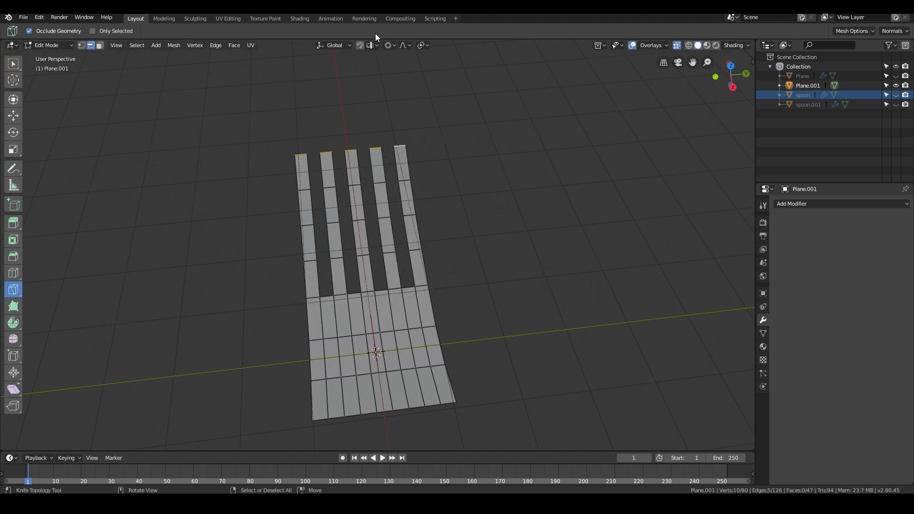
{"action": "left_click", "coordinate": [393, 46]}
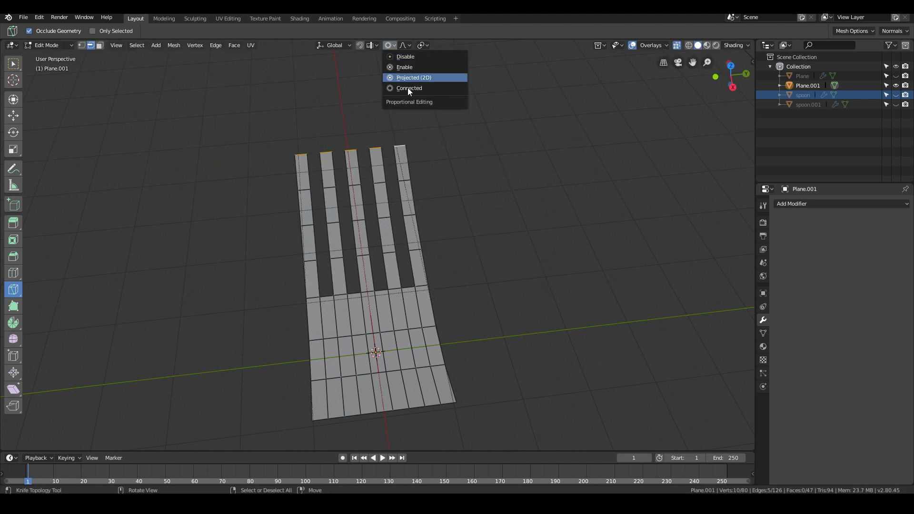
{"action": "left_click", "coordinate": [401, 57]}
{"action": "key", "text": "s"}
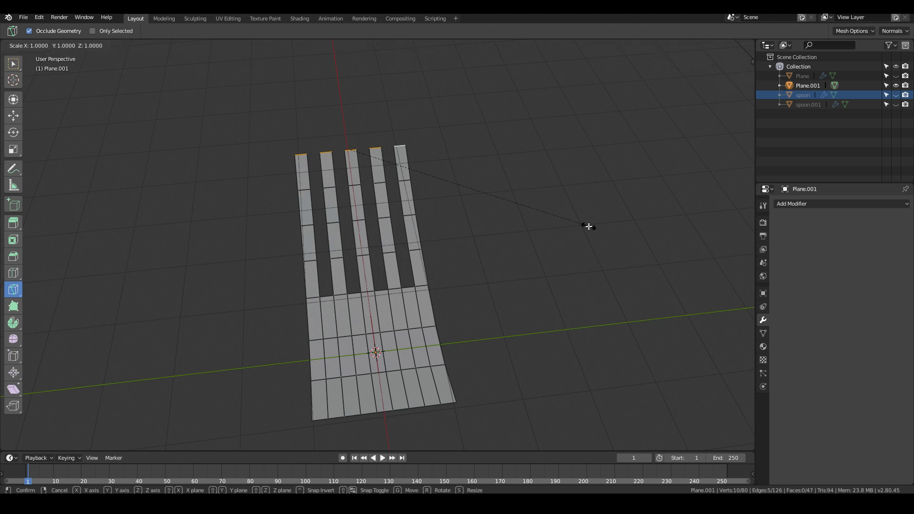
{"action": "key", "text": "y"}
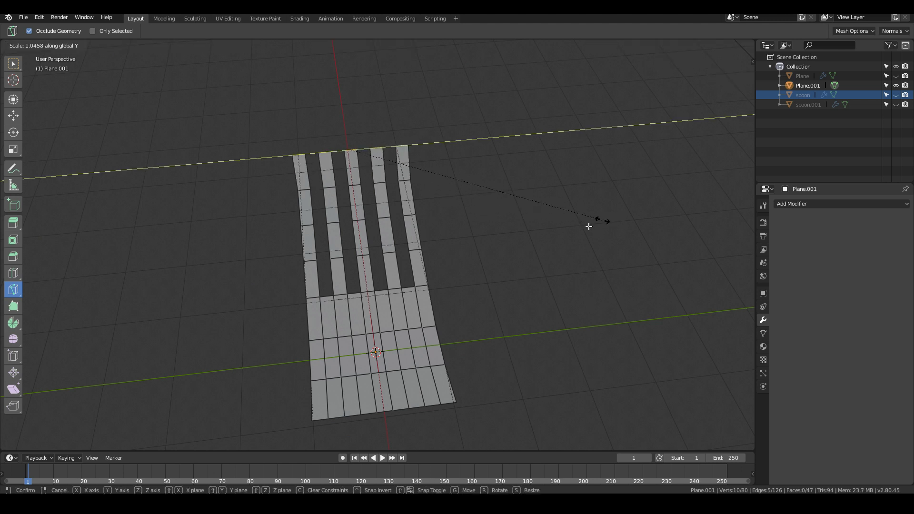
{"action": "key", "text": "0"}
{"action": "key", "text": "Return"}
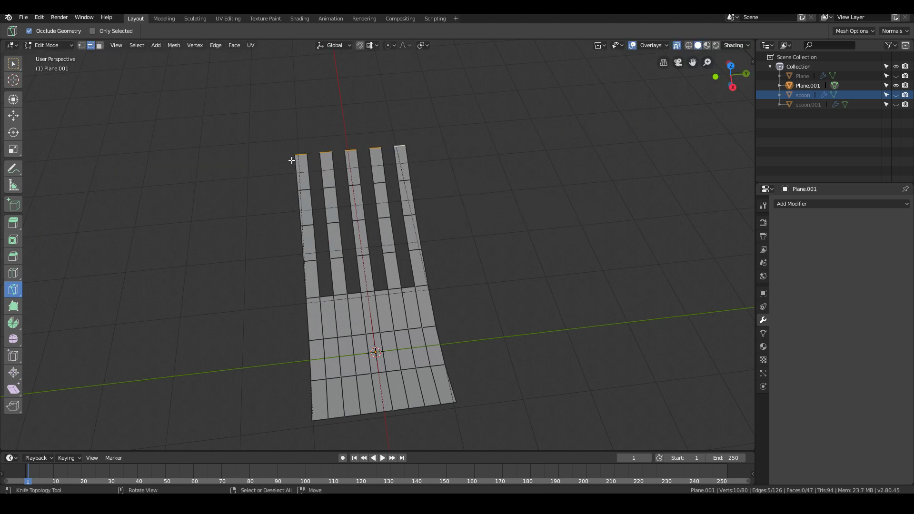
{"action": "scroll", "coordinate": [281, 143], "scroll_direction": "up", "scroll_amount": 3}
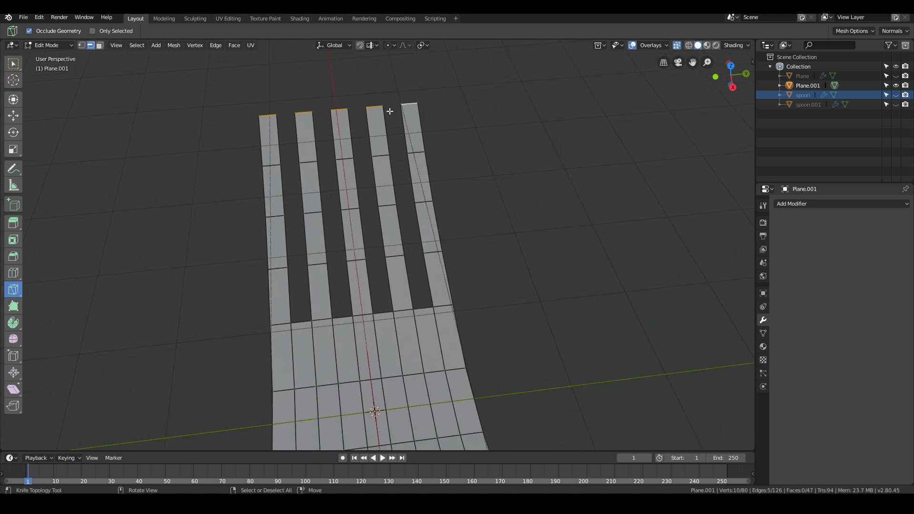
{"action": "key", "text": "s"}
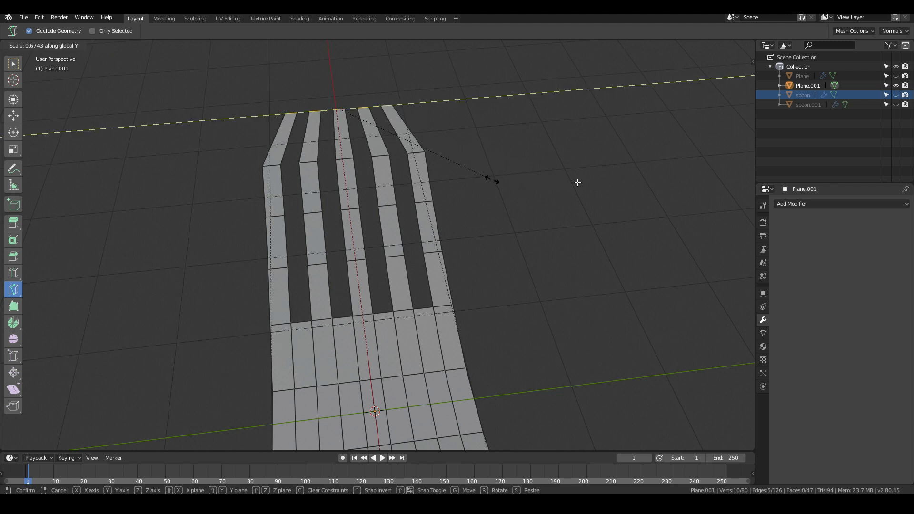
{"action": "key", "text": "Escape"}
Set the transform pivot point to Individual Origins.
{"action": "scroll", "coordinate": [363, 176], "scroll_direction": "down", "scroll_amount": 2}
{"action": "mouse_move", "coordinate": [363, 176]}
{"action": "middle_mouse_down"}
{"action": "mouse_move", "coordinate": [357, 211]}
{"action": "mouse_move", "coordinate": [352, 181]}
{"action": "middle_mouse_up"}
{"action": "left_click", "coordinate": [421, 45]}
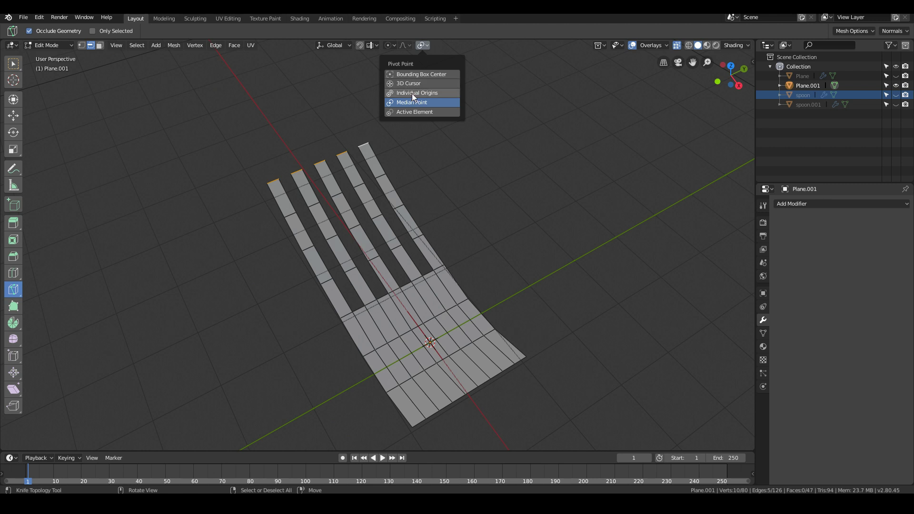
{"action": "middle_click_drag", "start_coordinate": [514, 255], "coordinate": [563, 258]}
{"action": "middle_click_drag", "start_coordinate": [487, 316], "coordinate": [524, 295]}
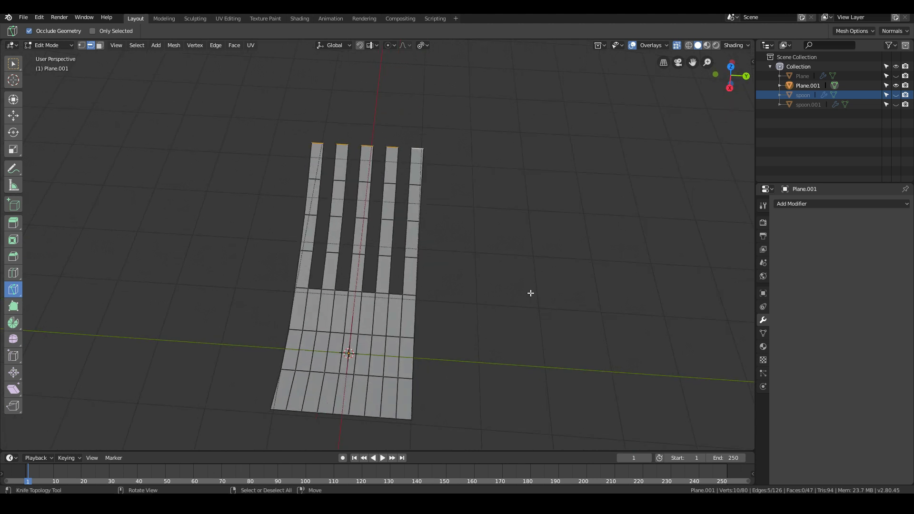
{"action": "key", "text": "s"}
{"action": "key", "text": "y"}
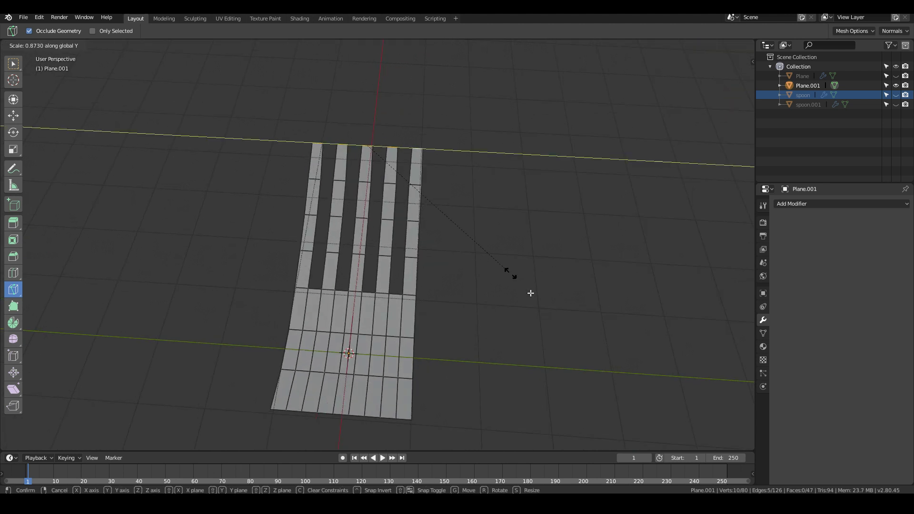
{"action": "left_click", "coordinate": [530, 293]}
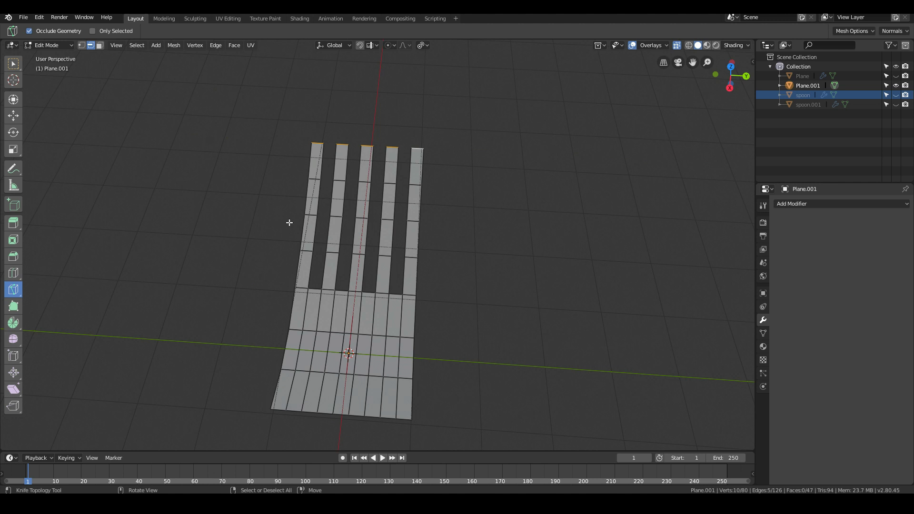
{"action": "key", "text": "s"}
{"action": "key", "text": "Escape"}
Set proportional editing to Connected and enlarge its influence size to about 3.80.
{"action": "left_click", "coordinate": [393, 46]}
{"action": "left_click", "coordinate": [405, 90]}
{"action": "key", "text": "s"}
{"action": "key", "text": "y"}
{"action": "scroll", "coordinate": [565, 252], "scroll_direction": "down", "scroll_amount": 1}
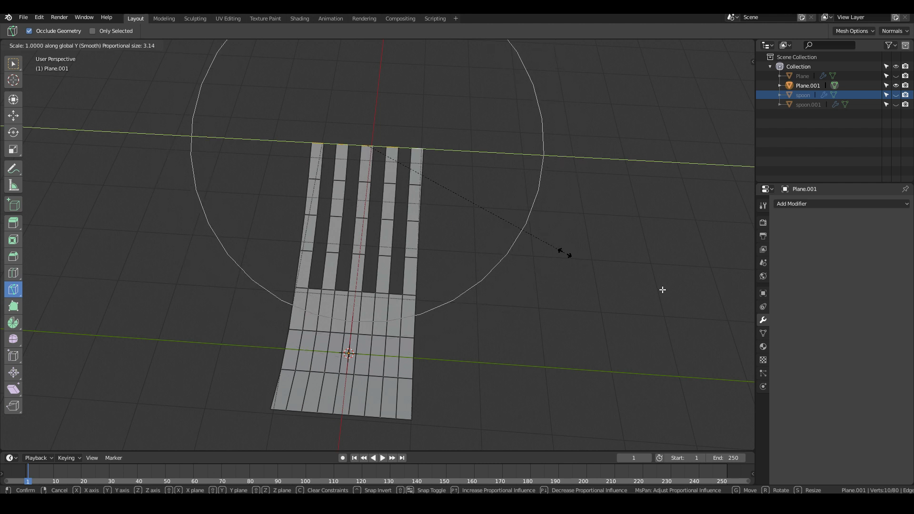
{"action": "key", "text": "Escape"}
{"action": "key", "text": "s"}
{"action": "scroll", "coordinate": [581, 266], "scroll_direction": "down", "scroll_amount": 2}
{"action": "key", "text": "Escape"}
Taper the five tines by scaling their tip edges along Y to about 0.43, with proportional size 3.80.
{"action": "key", "text": "s"}
{"action": "key", "text": "Escape"}
{"action": "key", "text": "s"}
{"action": "key", "text": "y"}
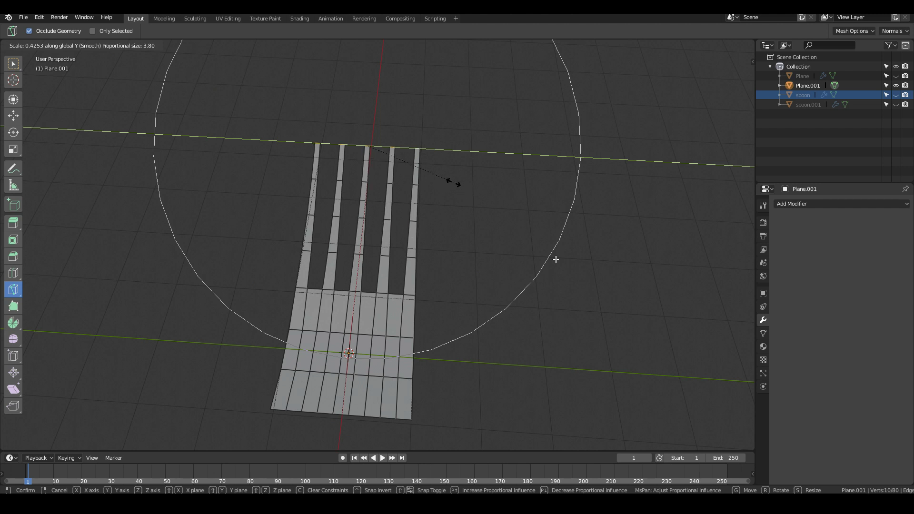
{"action": "left_click", "coordinate": [555, 260]}
Select the five edges where the tines join the base and scale them along Y by about 1.65, with proportional size 3.80.
{"action": "mouse_move", "coordinate": [428, 267]}
{"action": "middle_mouse_down"}
{"action": "mouse_move", "coordinate": [490, 262]}
{"action": "mouse_move", "coordinate": [428, 260]}
{"action": "middle_mouse_up"}
{"action": "middle_click_drag", "start_coordinate": [449, 327], "coordinate": [412, 327]}
{"action": "scroll", "coordinate": [412, 326], "scroll_direction": "up", "scroll_amount": 4}
{"action": "left_click", "coordinate": [289, 332]}
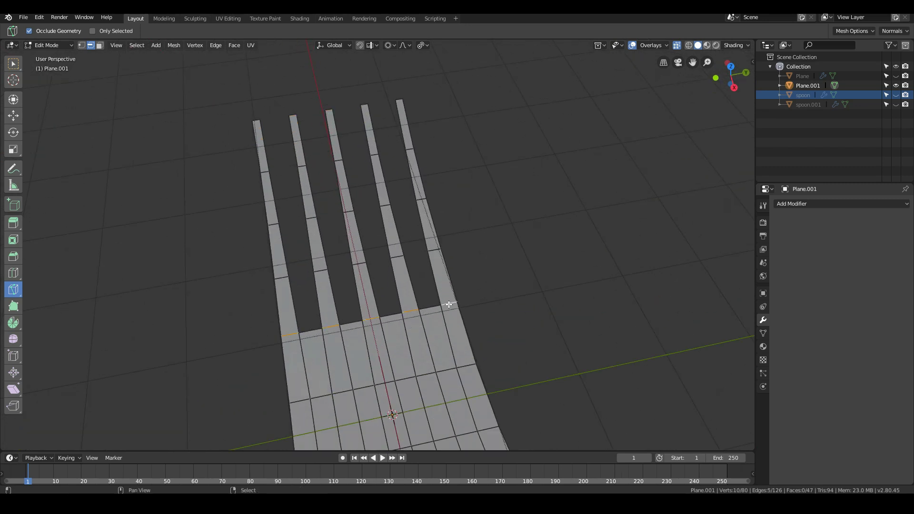
{"action": "middle_click_drag", "start_coordinate": [430, 309], "coordinate": [549, 363]}
{"action": "key", "text": "s"}
{"action": "key", "text": "y"}
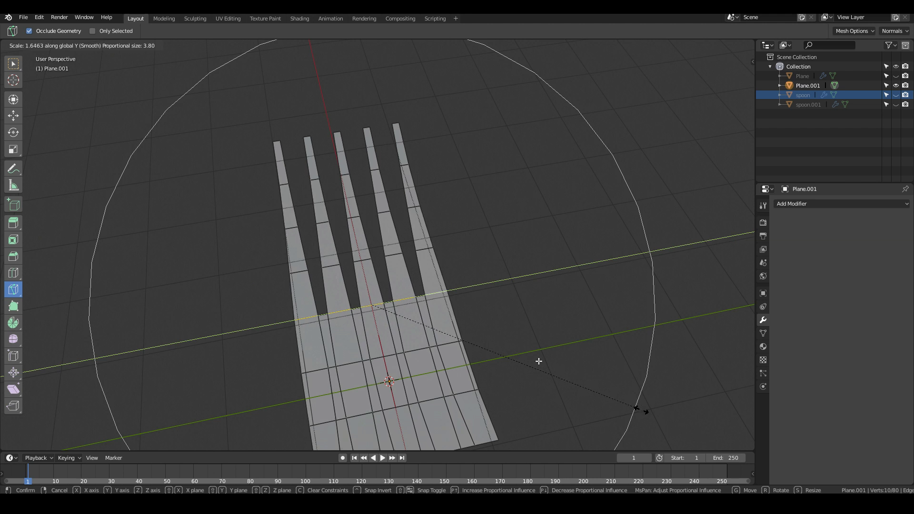
{"action": "left_click", "coordinate": [543, 369]}
Merge the first short edge on the rear border of the fork base at its center.
{"action": "middle_click_drag", "start_coordinate": [551, 385], "coordinate": [229, 402]}
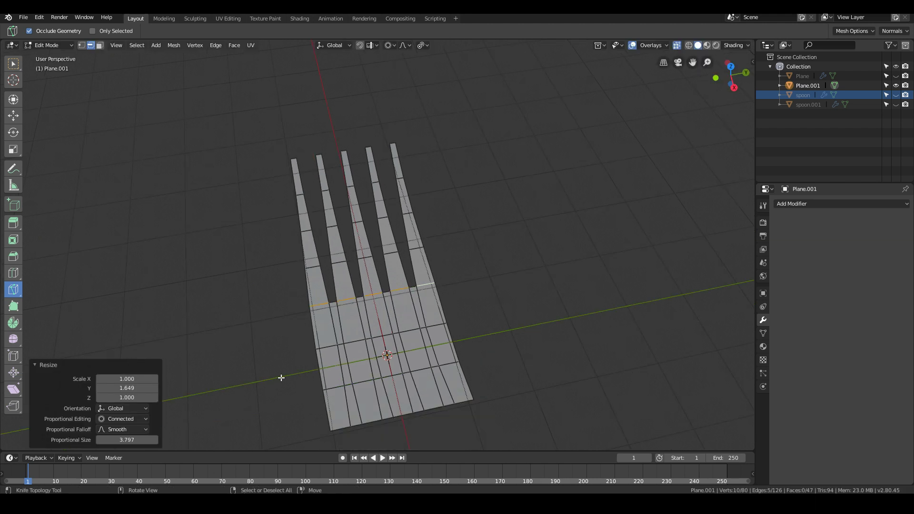
{"action": "middle_click_drag", "start_coordinate": [246, 355], "coordinate": [322, 332]}
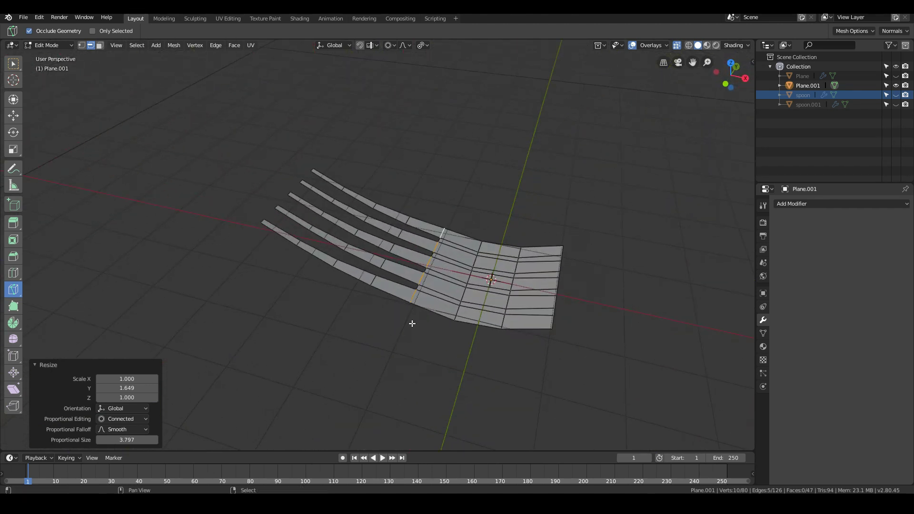
{"action": "middle_click_drag", "start_coordinate": [391, 332], "coordinate": [281, 292]}
{"action": "scroll", "coordinate": [290, 298], "scroll_direction": "up", "scroll_amount": 4}
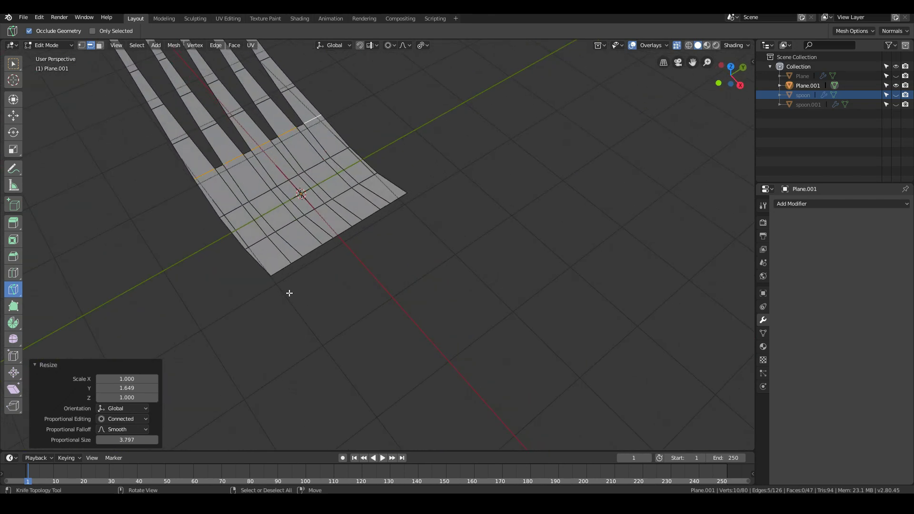
{"action": "left_click", "coordinate": [254, 260]}
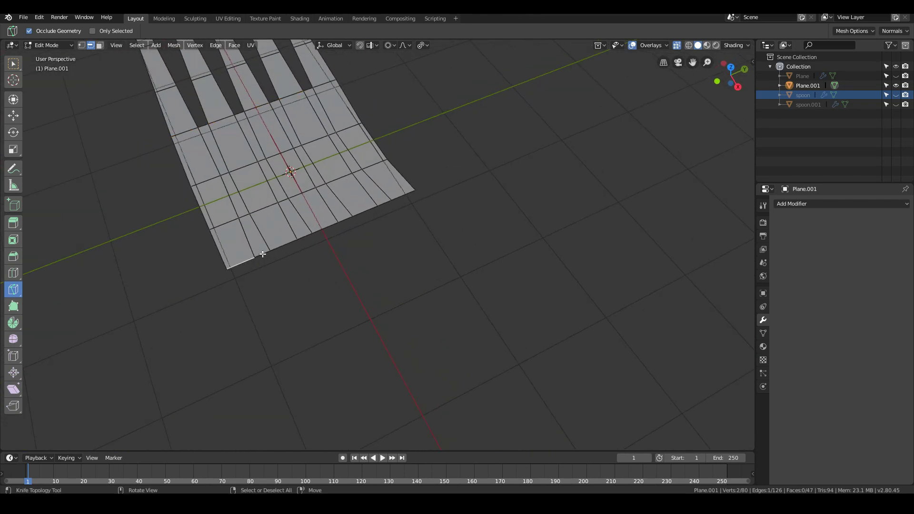
{"action": "left_click", "coordinate": [269, 255]}
{"action": "key", "text": "alt+m"}
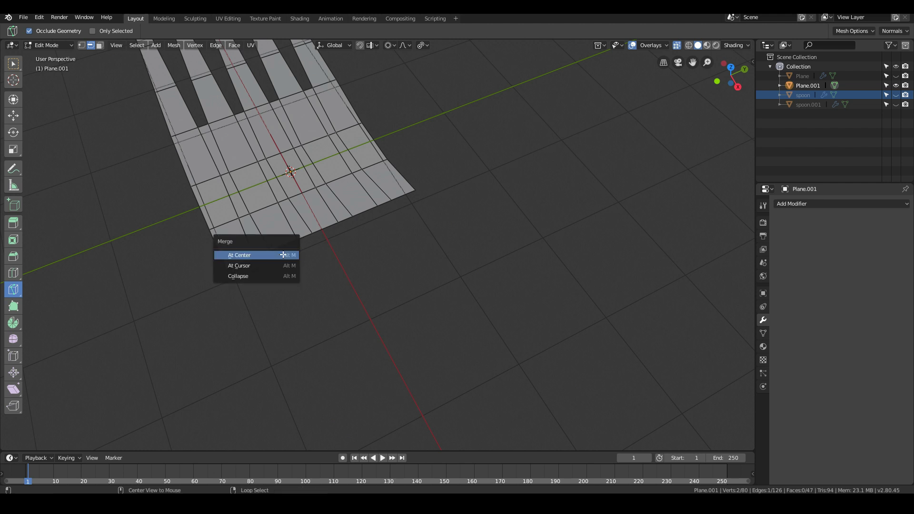
{"action": "left_click", "coordinate": [274, 254]}
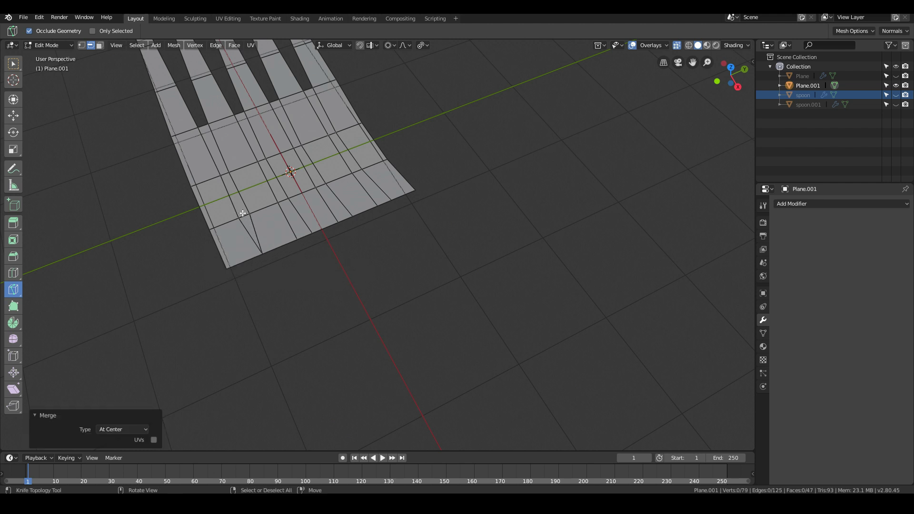
Merge each of the three remaining short edges on the base's rear border at its own center.
{"action": "left_click", "coordinate": [305, 235]}
{"action": "key", "text": "alt+m"}
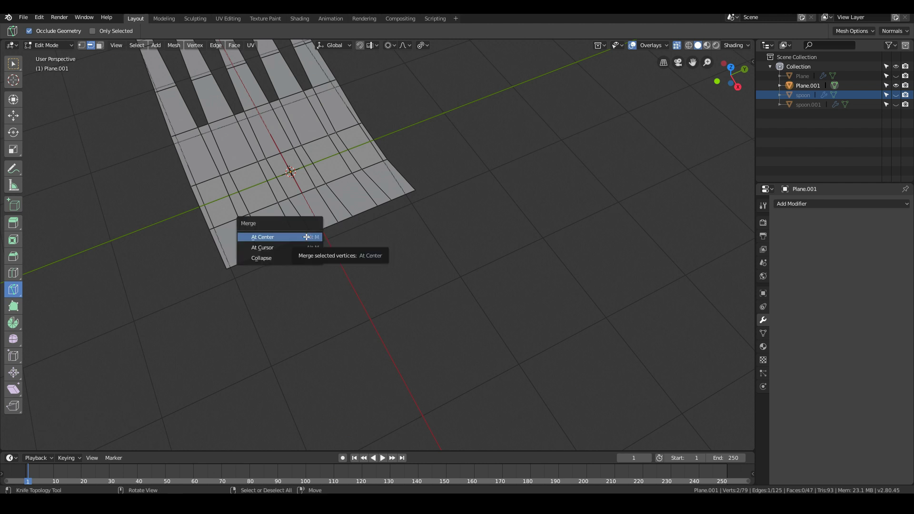
{"action": "left_click", "coordinate": [305, 235]}
{"action": "left_click", "coordinate": [346, 218]}
{"action": "key", "text": "alt+m"}
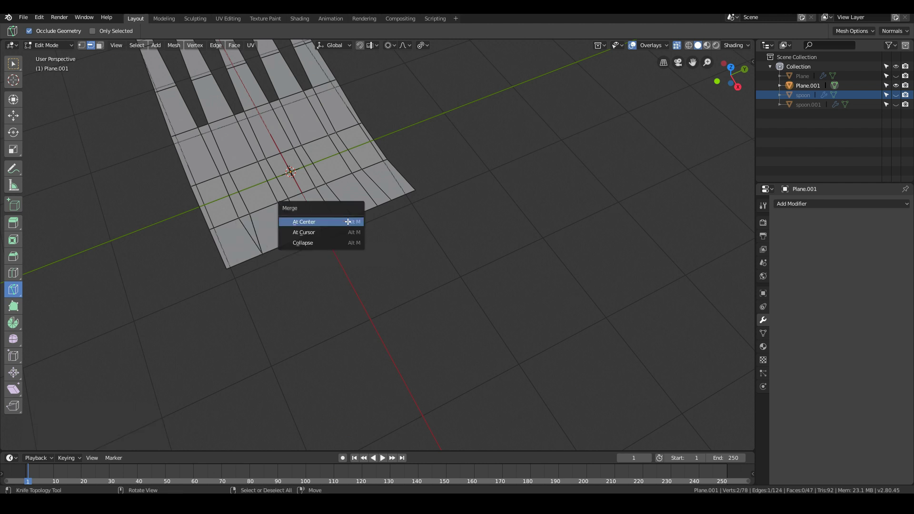
{"action": "left_click", "coordinate": [346, 218]}
{"action": "left_click", "coordinate": [383, 202]}
{"action": "key", "text": "alt+m"}
{"action": "left_click", "coordinate": [383, 203]}
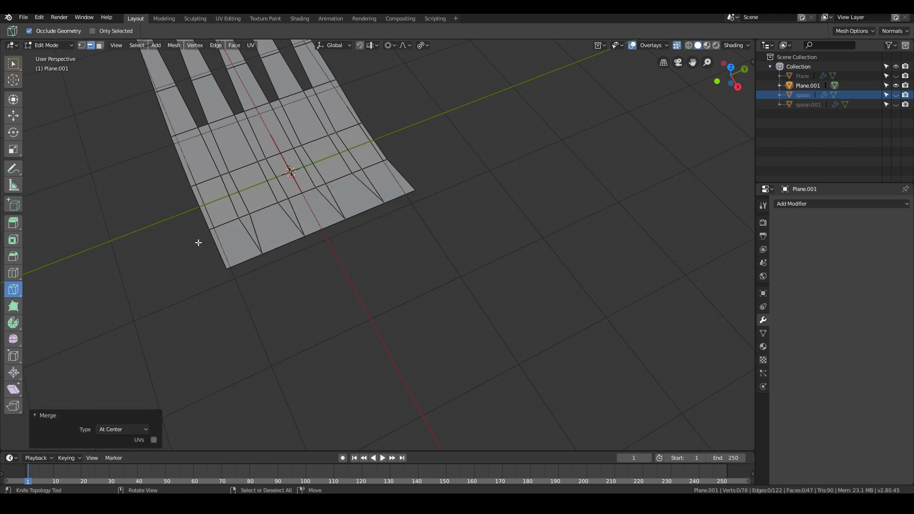
In top view, select all the edges along the rear border of the fork base.
{"action": "middle_click_drag", "start_coordinate": [245, 265], "coordinate": [318, 249]}
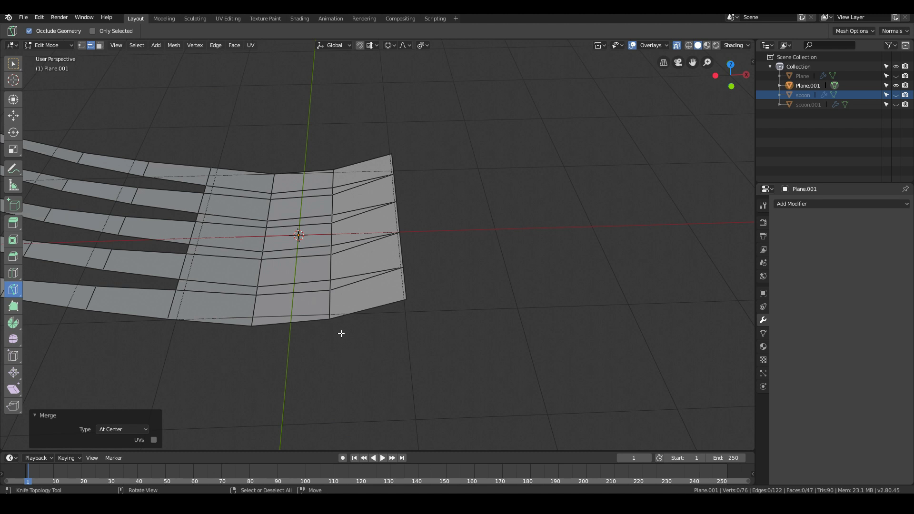
{"action": "middle_click_drag", "start_coordinate": [312, 261], "coordinate": [327, 240]}
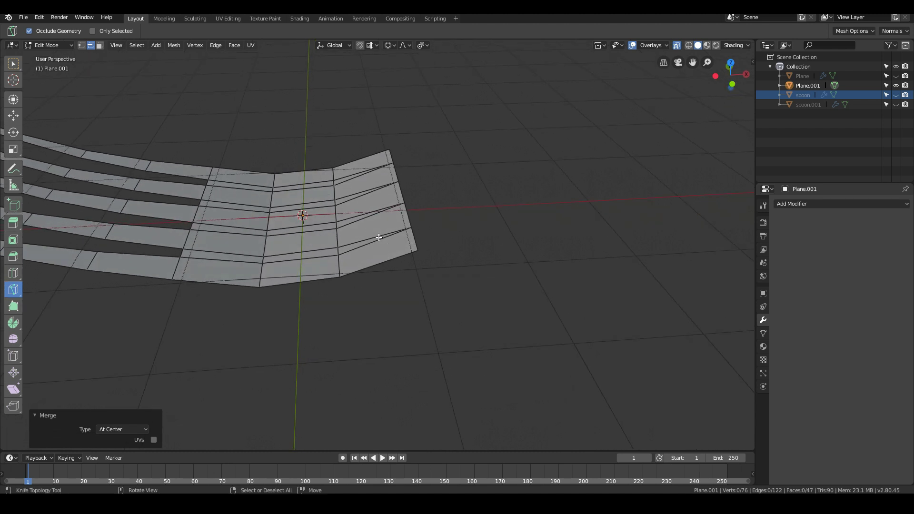
{"action": "middle_click_drag", "start_coordinate": [378, 237], "coordinate": [415, 258]}
{"action": "key", "text": "KP_7"}
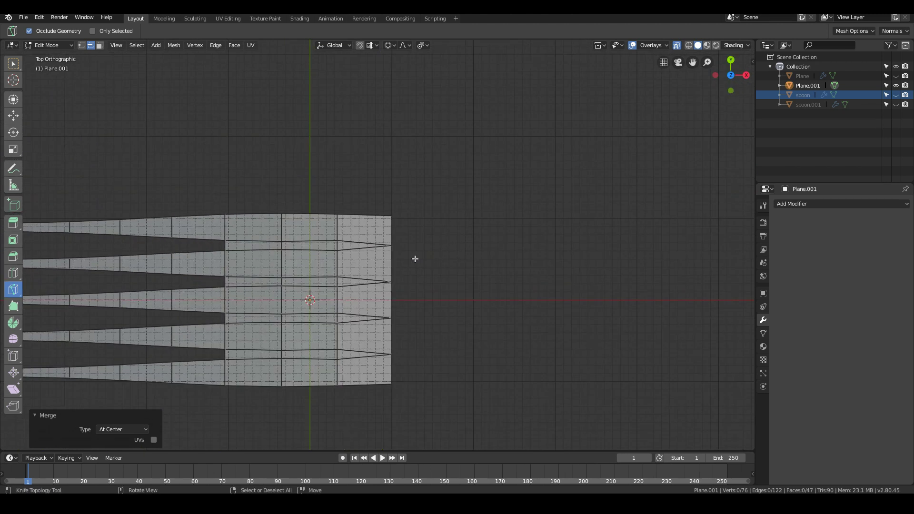
{"action": "left_click", "coordinate": [393, 306]}
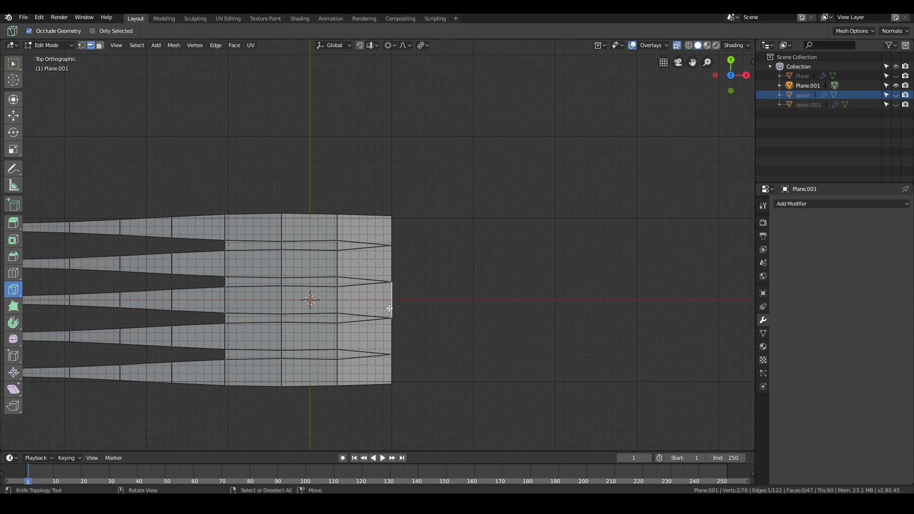
{"action": "left_click", "coordinate": [392, 303], "text": "alt"}
{"action": "scroll", "coordinate": [441, 324], "scroll_direction": "down", "scroll_amount": 2}
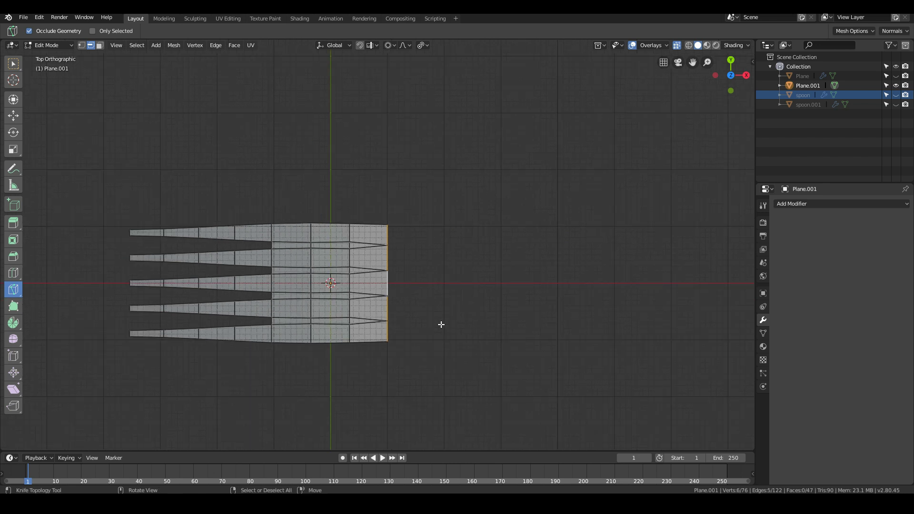
{"action": "key", "text": "s"}
{"action": "key", "text": "Escape"}
{"action": "scroll", "coordinate": [502, 348], "scroll_direction": "down", "scroll_amount": 1}
{"action": "key", "text": "s"}
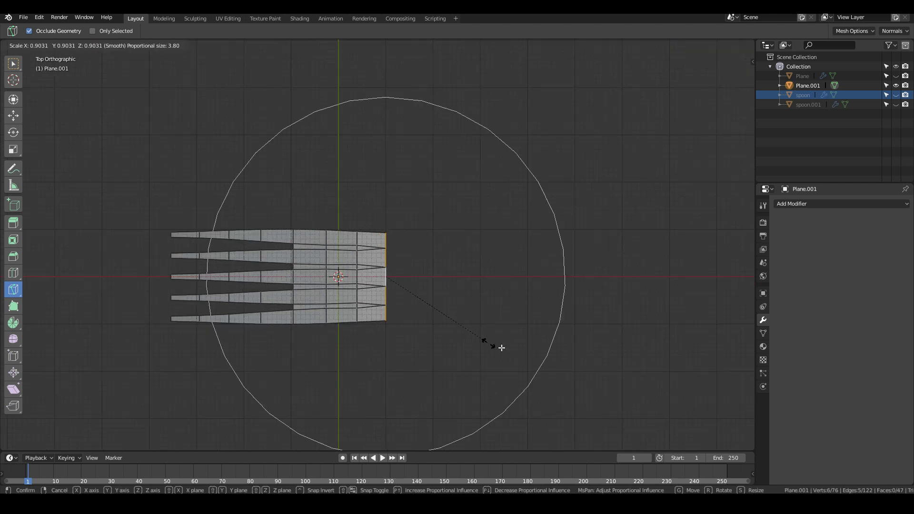
{"action": "key", "text": "Escape"}
{"action": "key", "text": "s"}
{"action": "key", "text": "y"}
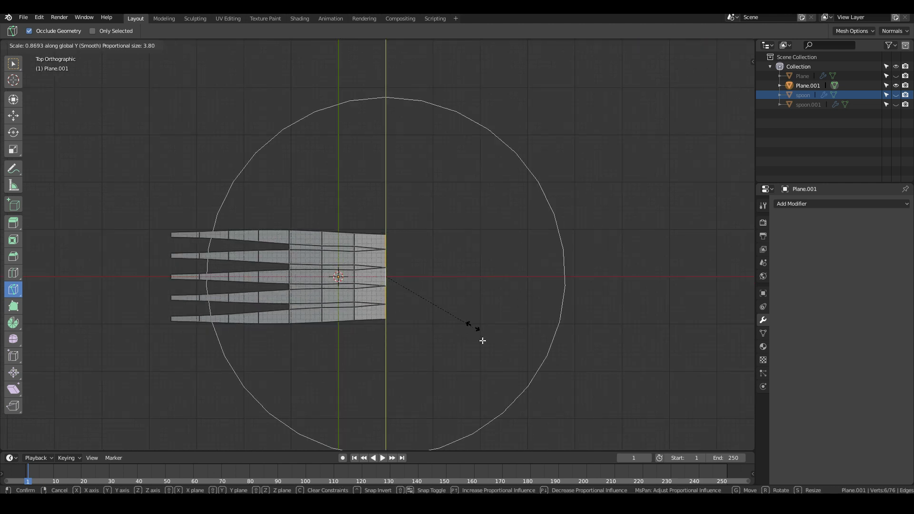
{"action": "scroll", "coordinate": [468, 322], "scroll_direction": "up", "scroll_amount": 7}
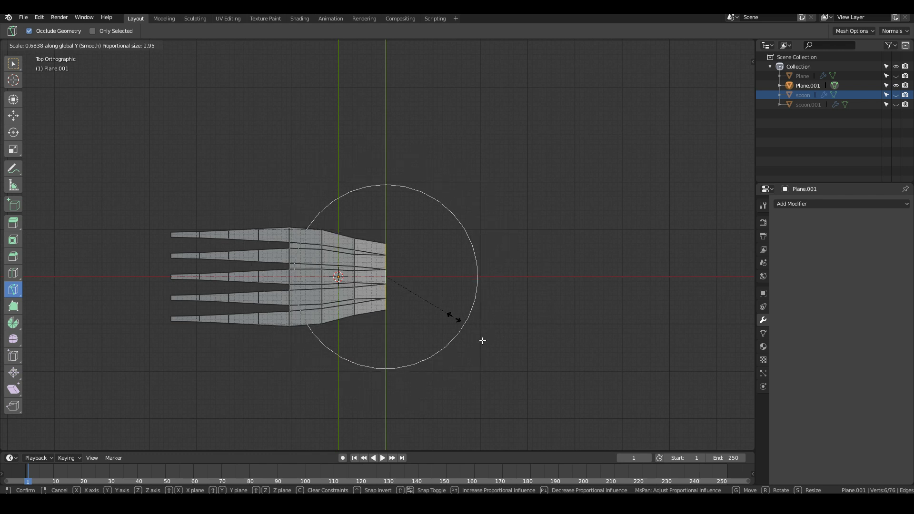
{"action": "key", "text": "Escape"}
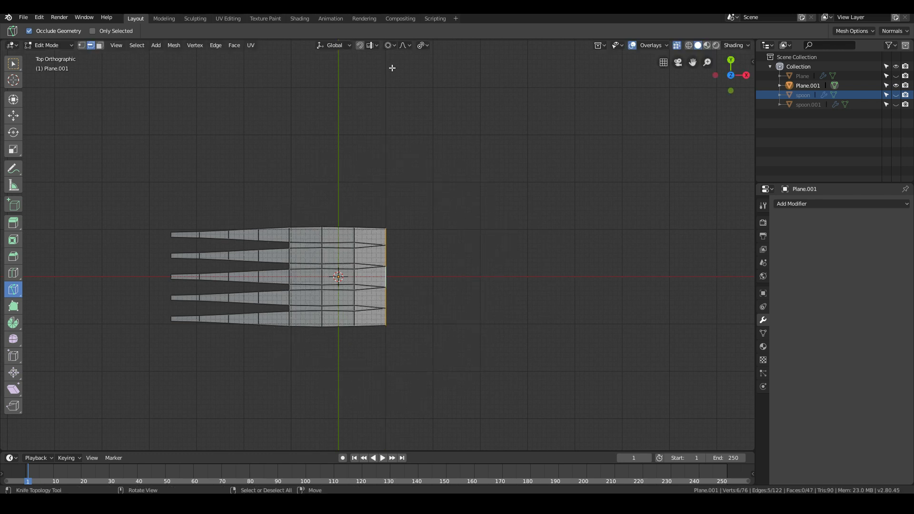
{"action": "left_click", "coordinate": [405, 45]}
{"action": "key", "text": "s"}
{"action": "key", "text": "y"}
{"action": "scroll", "coordinate": [500, 298], "scroll_direction": "down", "scroll_amount": 2}
{"action": "key", "text": "Escape"}
Scale the base's rear border edges along Y by about 0.233 with proportional size 2.36, and again by about 0.970.
{"action": "key", "text": "s"}
{"action": "key", "text": "y"}
{"action": "scroll", "coordinate": [499, 298], "scroll_direction": "down", "scroll_amount": 3}
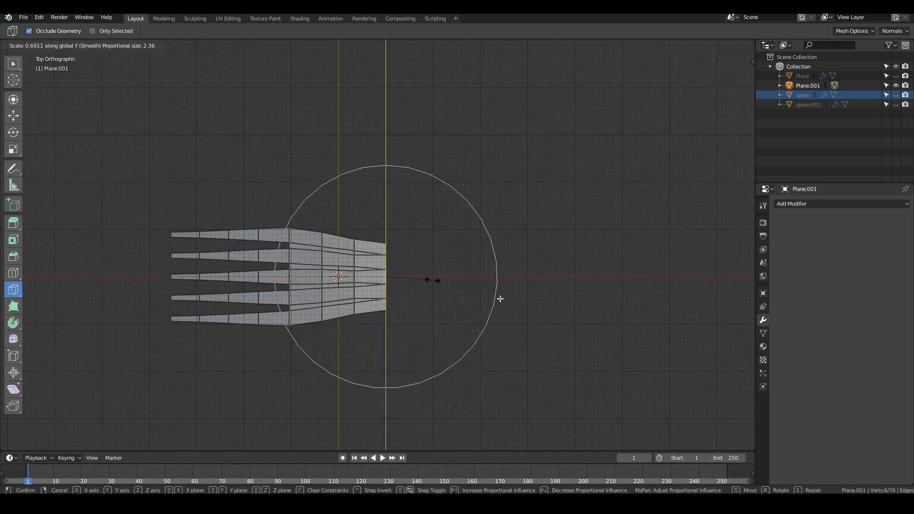
{"action": "key", "text": "Escape"}
{"action": "key", "text": "s"}
{"action": "key", "text": "y"}
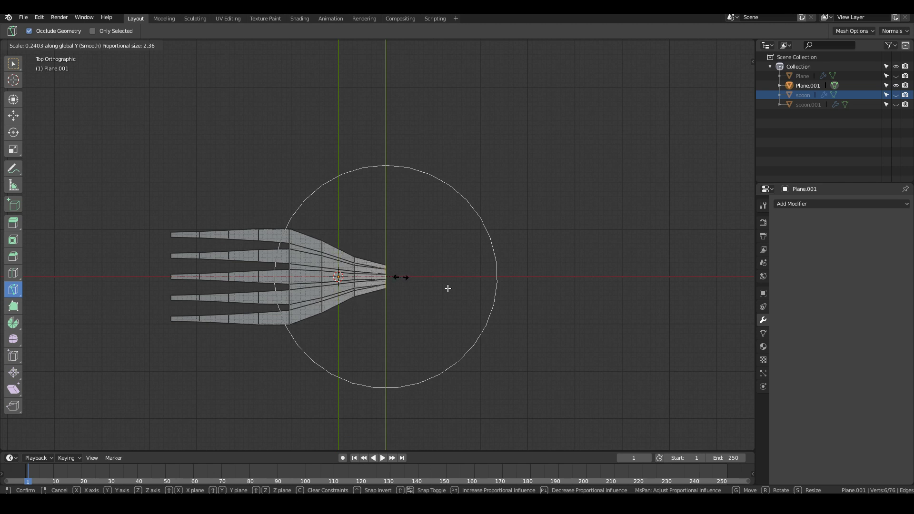
{"action": "left_click", "coordinate": [399, 277]}
{"action": "scroll", "coordinate": [388, 277], "scroll_direction": "up", "scroll_amount": 1}
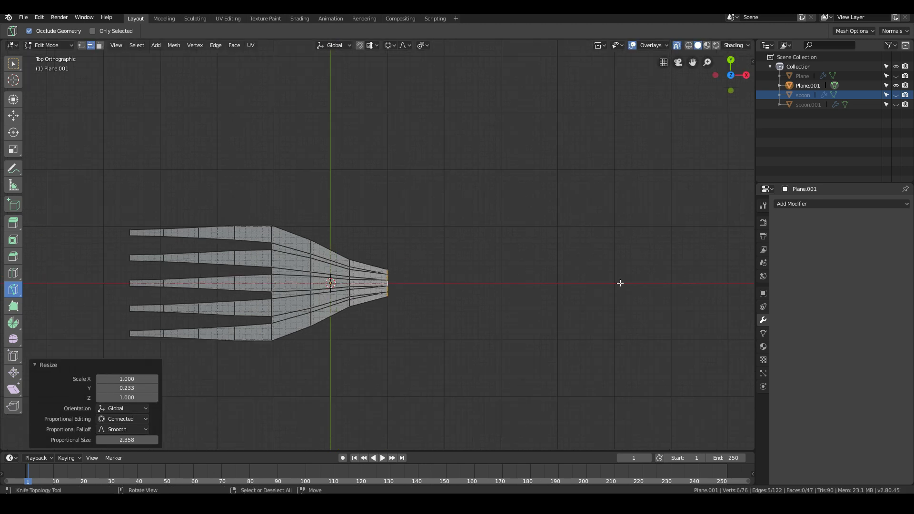
{"action": "key", "text": "s"}
{"action": "key", "text": "Escape"}
Select the edge loop next to the rear border and scale it along Y by about 1.573 with proportional size 0.91.
{"action": "scroll", "coordinate": [391, 310], "scroll_direction": "up", "scroll_amount": 3}
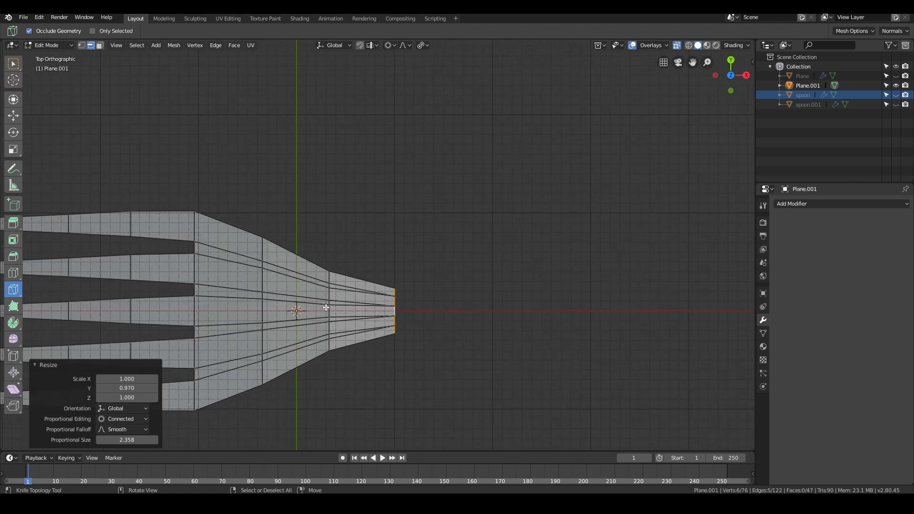
{"action": "left_click", "coordinate": [325, 298], "text": "alt"}
{"action": "left_click", "coordinate": [327, 294], "text": "alt"}
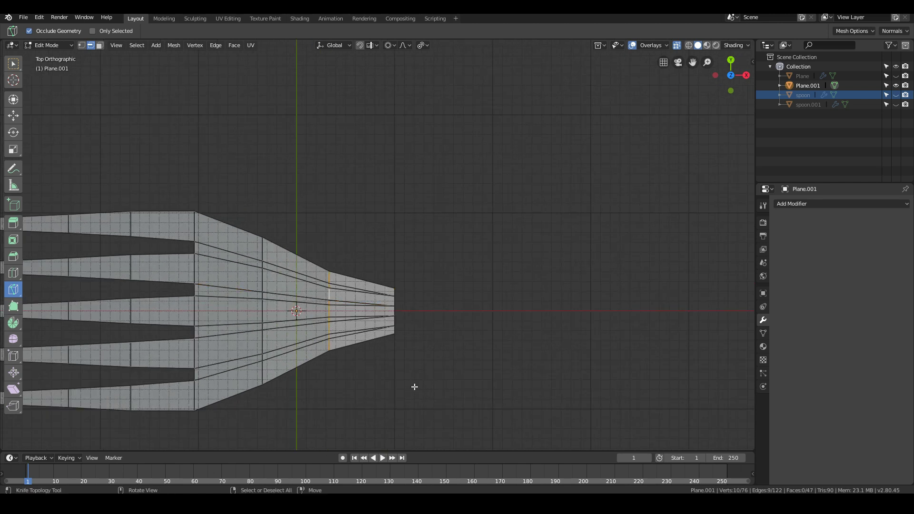
{"action": "key", "text": "s"}
{"action": "key", "text": "y"}
{"action": "scroll", "coordinate": [390, 395], "scroll_direction": "up", "scroll_amount": 9}
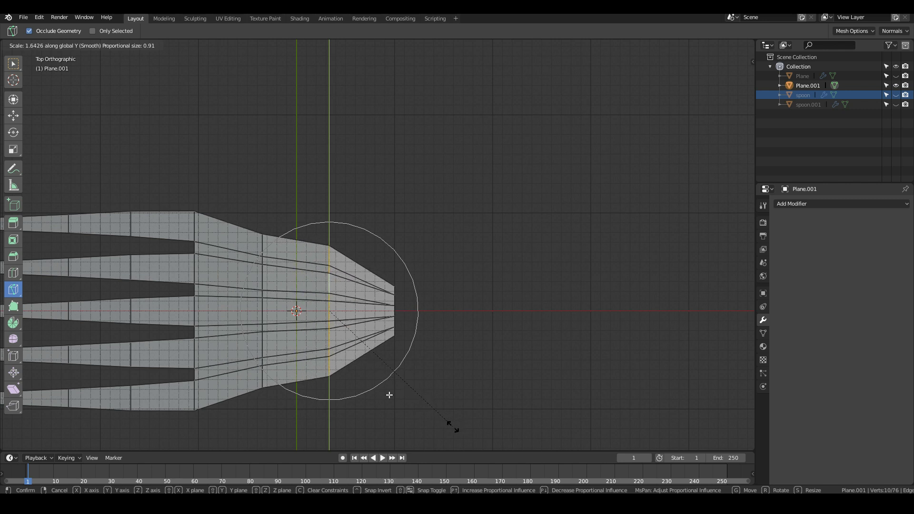
{"action": "left_click", "coordinate": [389, 395]}
{"action": "scroll", "coordinate": [381, 341], "scroll_direction": "down", "scroll_amount": 2}
{"action": "key", "text": "g"}
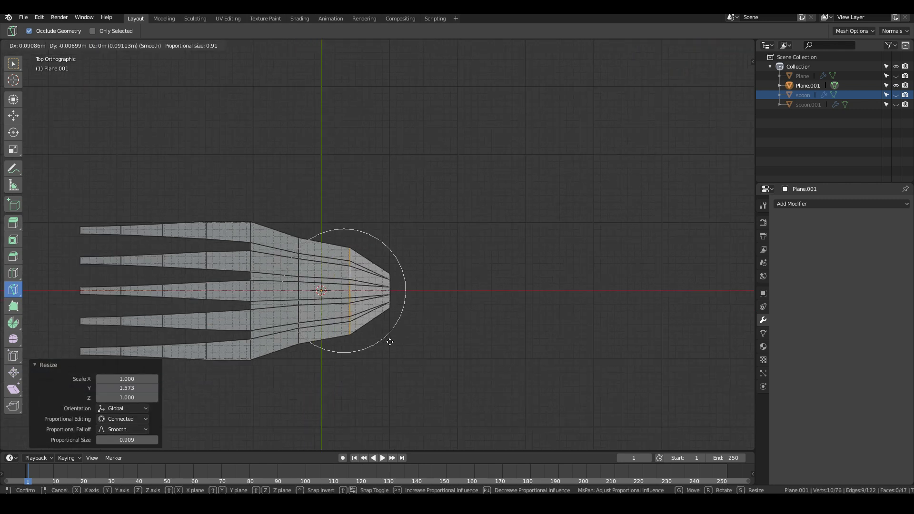
{"action": "right_click", "coordinate": [390, 341]}
{"action": "key", "text": "s"}
{"action": "key", "text": "Escape"}
Scale the edge loop just behind the tine roots along Y by 1.2.
{"action": "key", "text": "s"}
{"action": "key", "text": "y"}
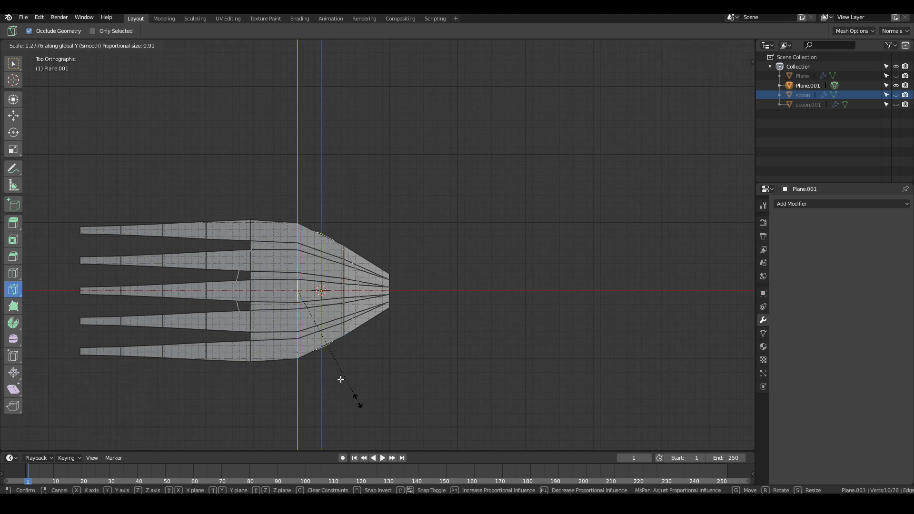
{"action": "type", "text": "1.2"}
{"action": "key", "text": "Return"}
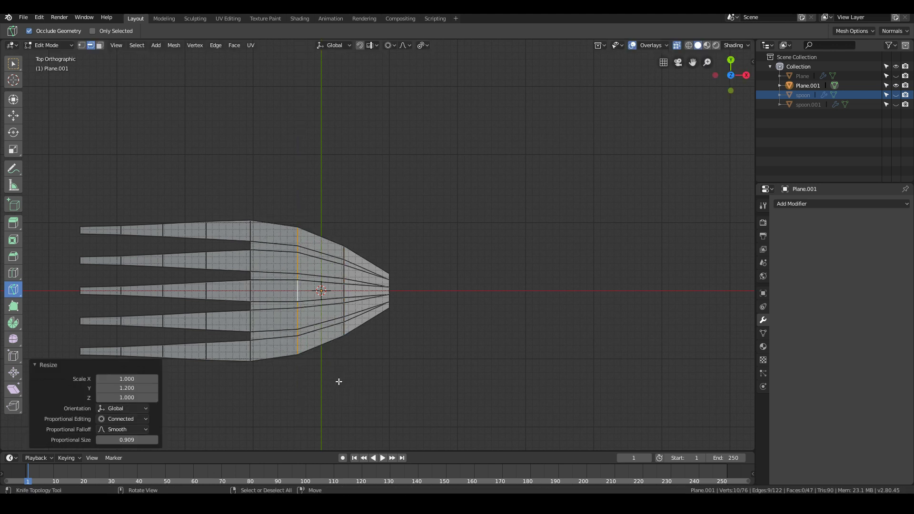
Select the edge loop next to the rear border, scale it along Y by about 1.084 and move it about 0.147 m along X.
{"action": "left_click", "coordinate": [346, 306], "text": "alt"}
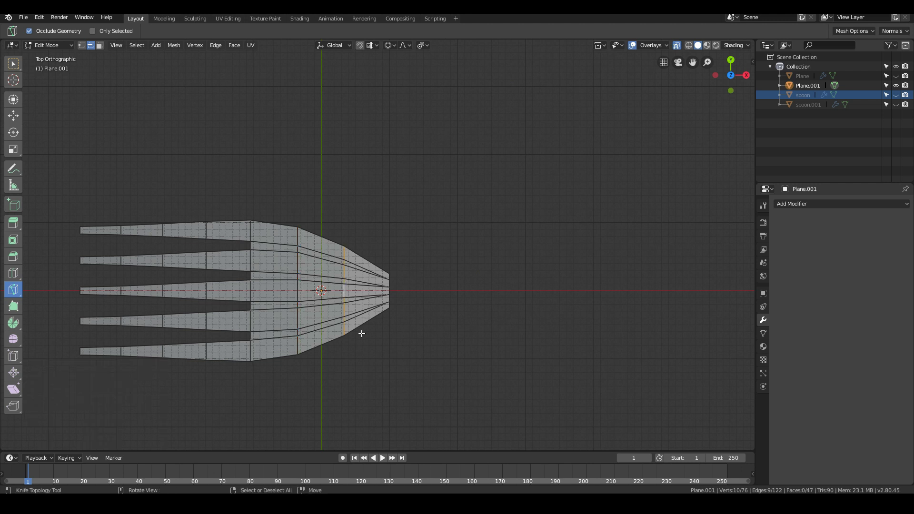
{"action": "key", "text": "s"}
{"action": "key", "text": "y"}
{"action": "left_click", "coordinate": [380, 347]}
{"action": "key", "text": "g"}
{"action": "key", "text": "x"}
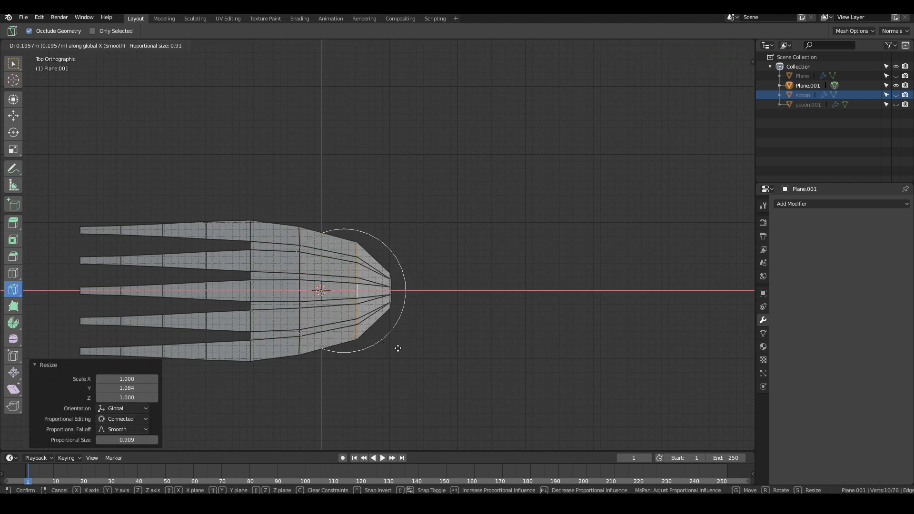
{"action": "left_click", "coordinate": [386, 347]}
Select all edges of the narrowed rear border and switch to front view.
{"action": "scroll", "coordinate": [380, 345], "scroll_direction": "down", "scroll_amount": 2}
{"action": "middle_click_drag", "start_coordinate": [380, 345], "coordinate": [404, 295]}
{"action": "scroll", "coordinate": [403, 297], "scroll_direction": "up", "scroll_amount": 4}
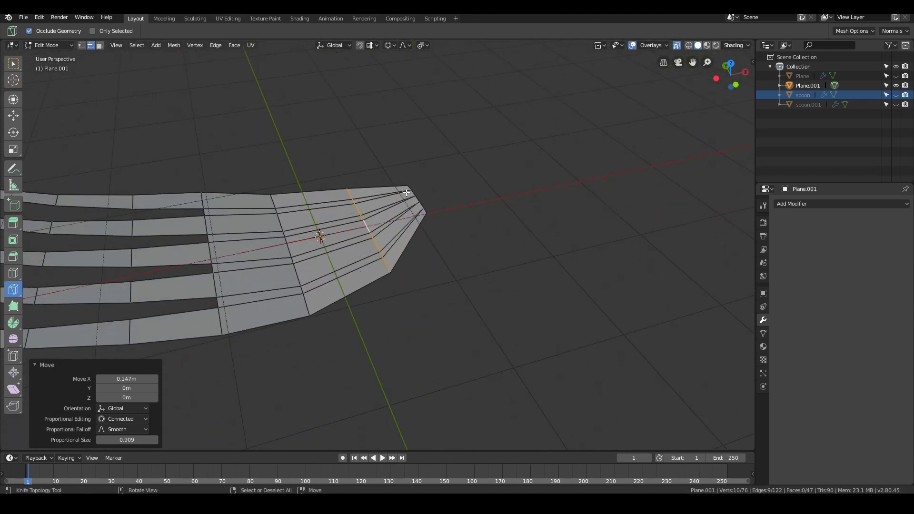
{"action": "left_click", "coordinate": [418, 201], "text": "alt"}
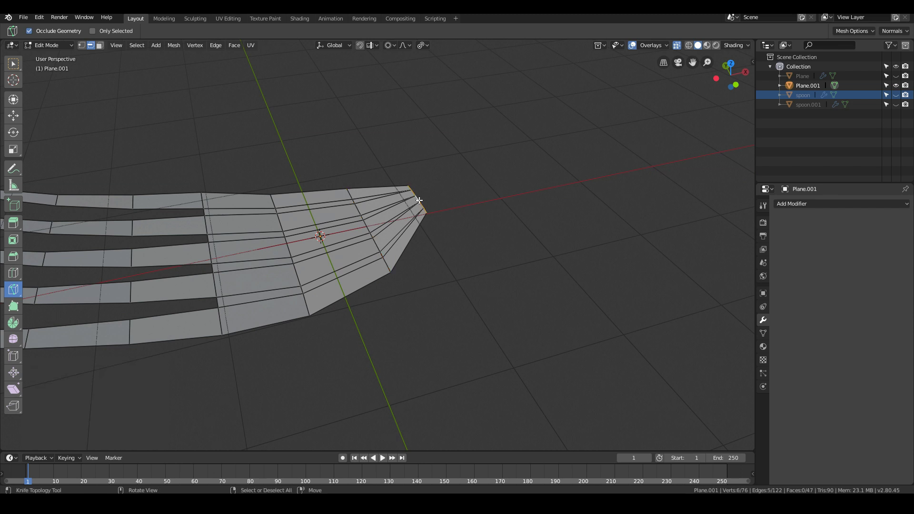
{"action": "scroll", "coordinate": [419, 200], "scroll_direction": "down", "scroll_amount": 3}
{"action": "key", "text": "KP_1"}
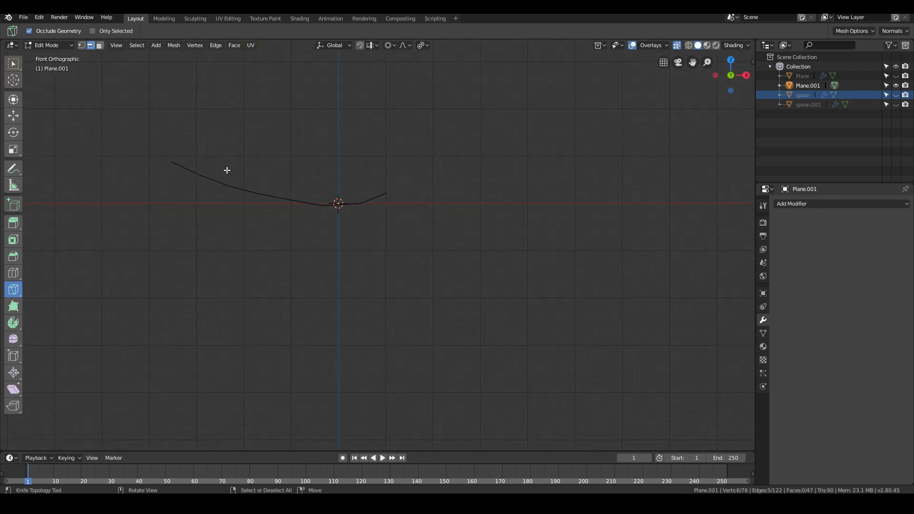
{"action": "middle_click_drag", "start_coordinate": [226, 175], "coordinate": [241, 248]}
{"action": "key", "text": "KP_1"}
{"action": "scroll", "coordinate": [432, 233], "scroll_direction": "down", "scroll_amount": 1}
Extrude the rear border repeatedly away from the tines to form a long handle that arches up, dips and rises again at its end.
{"action": "right_click", "coordinate": [425, 190], "text": "ctrl"}
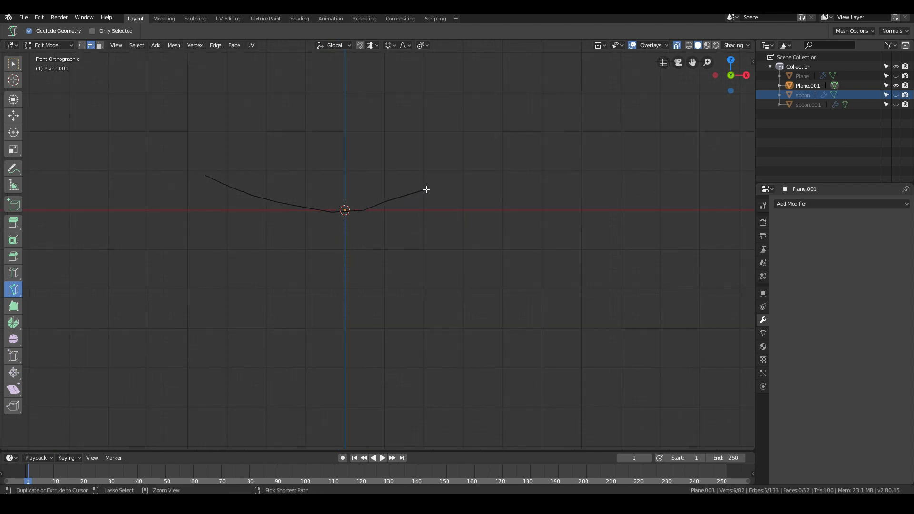
{"action": "right_click", "coordinate": [490, 183], "text": "ctrl"}
{"action": "right_click", "coordinate": [520, 186], "text": "ctrl"}
{"action": "right_click", "coordinate": [592, 197], "text": "ctrl"}
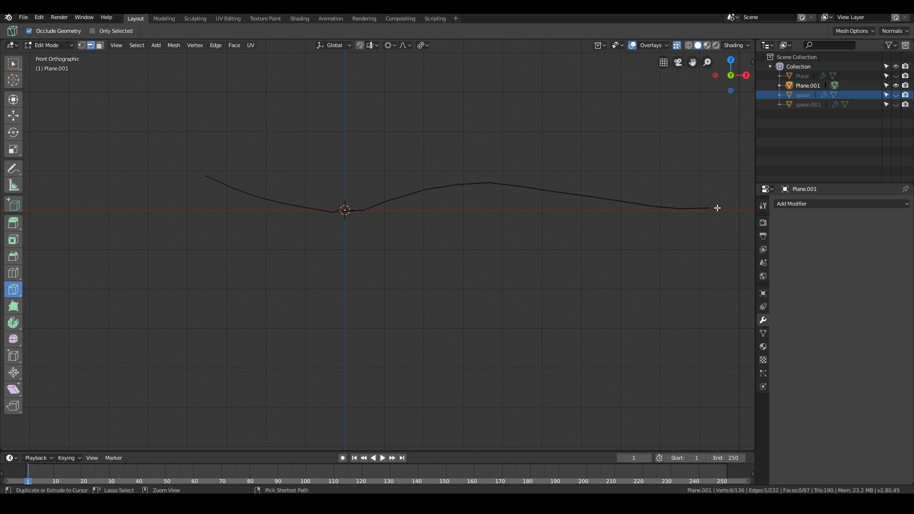
{"action": "right_click", "coordinate": [731, 204], "text": "ctrl"}
{"action": "middle_click_drag", "start_coordinate": [695, 234], "coordinate": [494, 248], "text": "shift"}
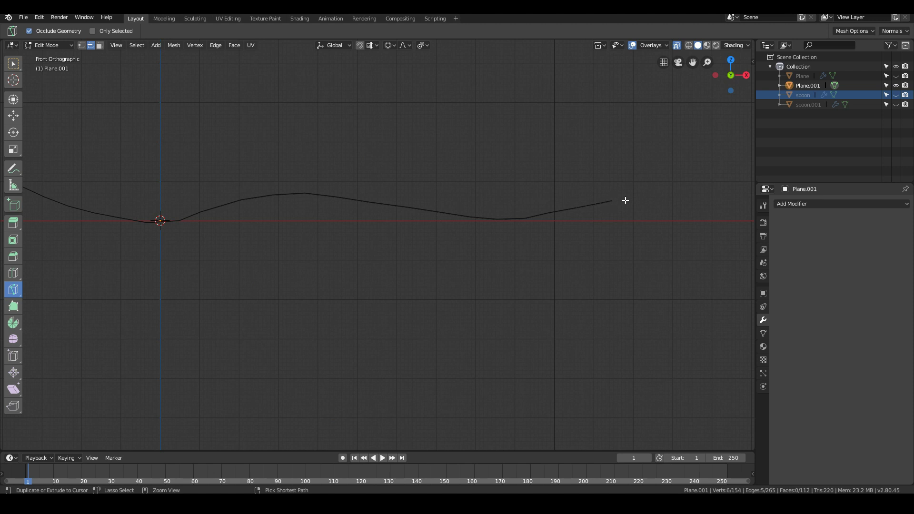
Select the third edge loop from the handle's end and scale it along Y by about 2.601.
{"action": "middle_click_drag", "start_coordinate": [330, 273], "coordinate": [448, 331]}
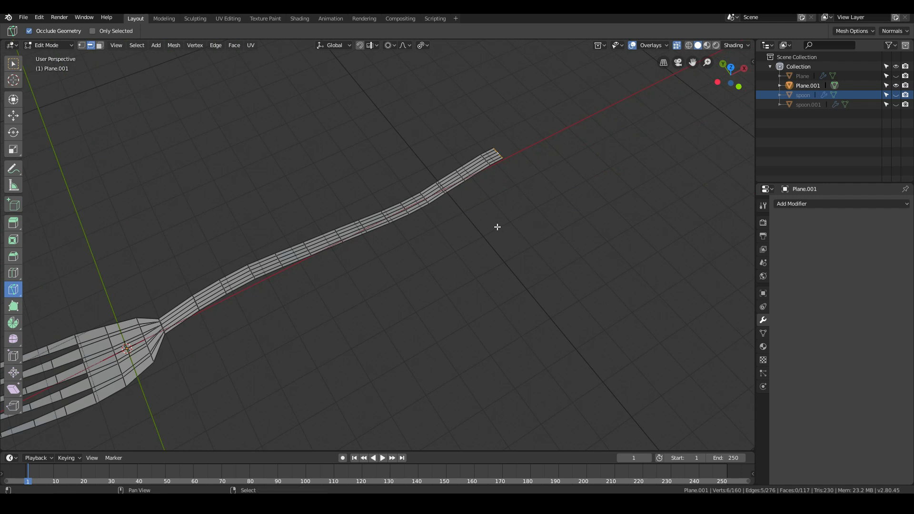
{"action": "scroll", "coordinate": [410, 292], "scroll_direction": "up", "scroll_amount": 5}
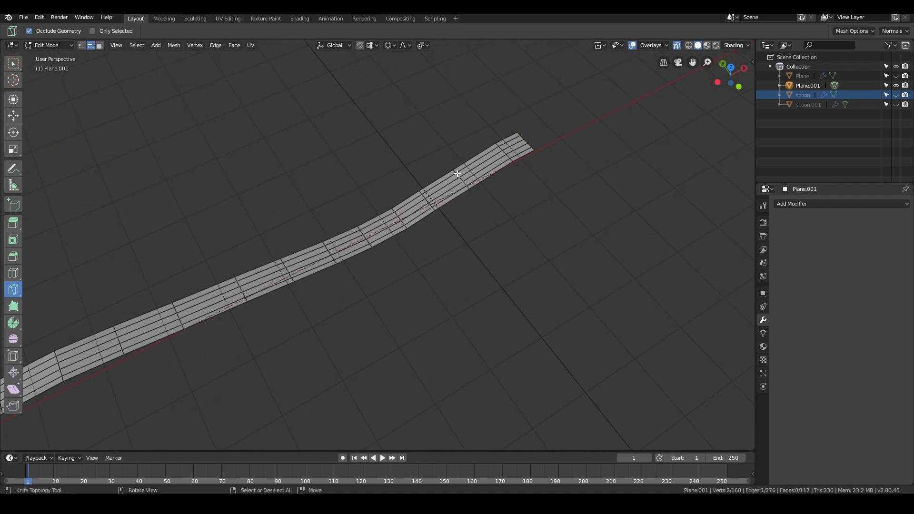
{"action": "left_click", "coordinate": [461, 176], "text": "alt"}
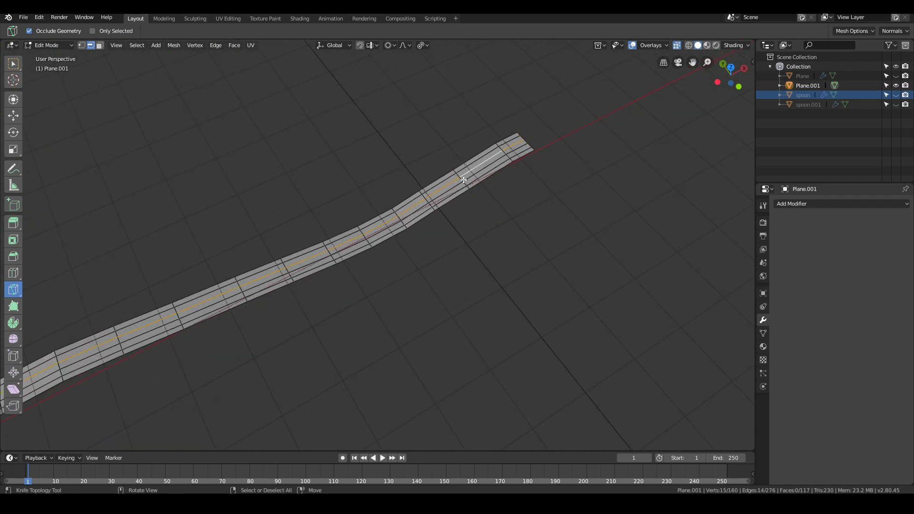
{"action": "left_click", "coordinate": [464, 180], "text": "alt"}
{"action": "key", "text": "s"}
{"action": "key", "text": "y"}
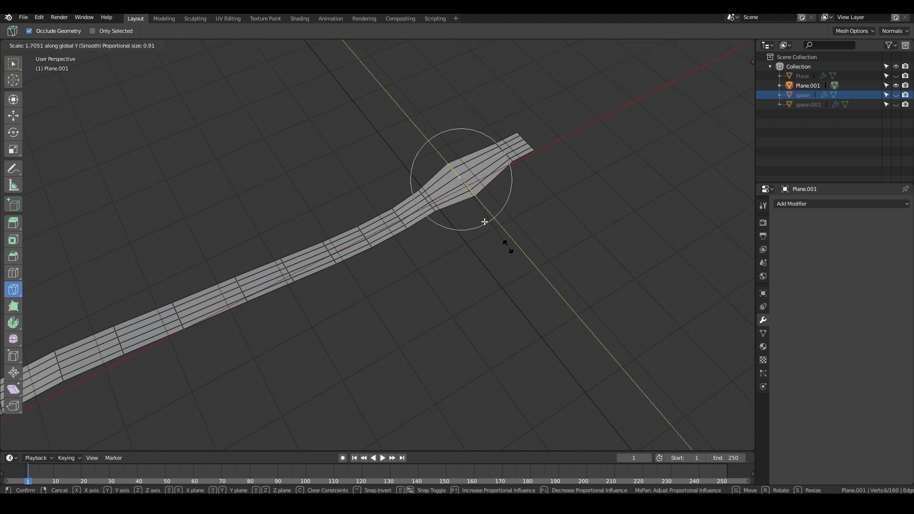
{"action": "left_click", "coordinate": [484, 219]}
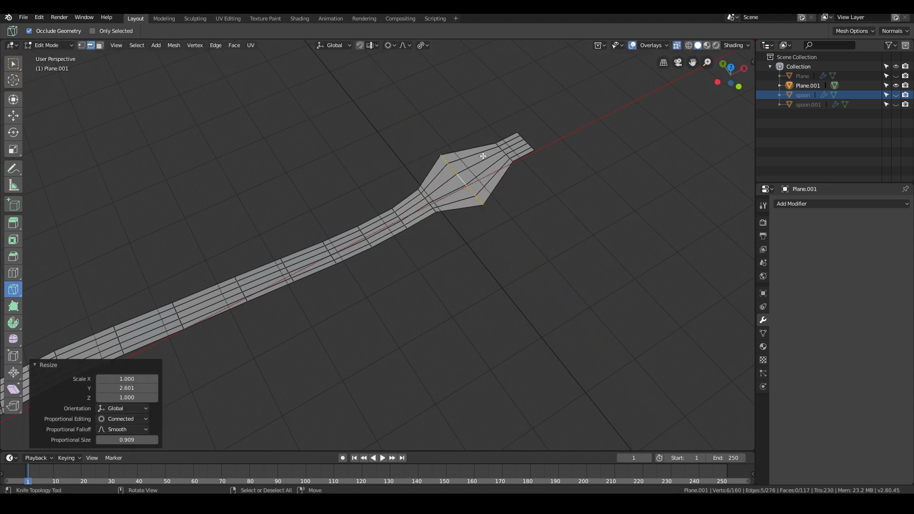
Select the edge loop next to the handle's end edge and scale it along Y by about 2.882.
{"action": "left_click", "coordinate": [485, 151], "text": "alt"}
{"action": "left_click", "coordinate": [505, 154], "text": "alt"}
{"action": "key", "text": "s"}
{"action": "key", "text": "y"}
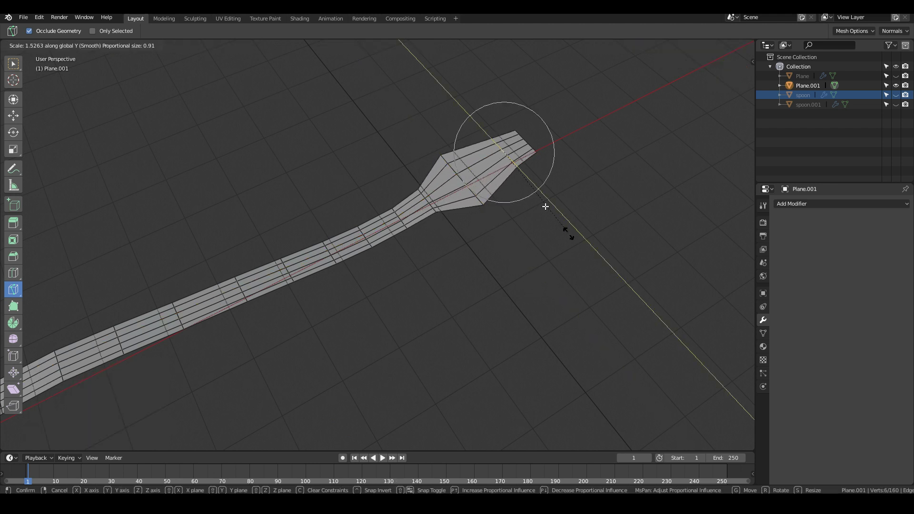
{"action": "left_click", "coordinate": [635, 295]}
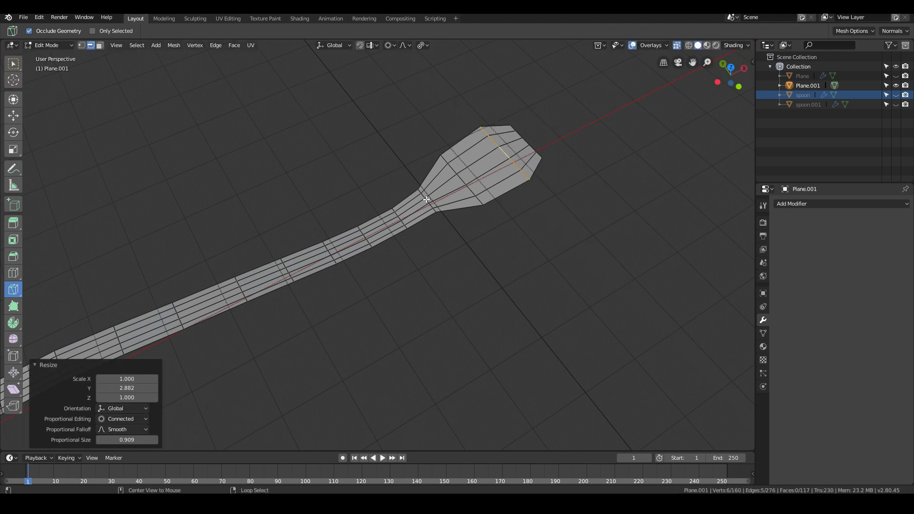
Scale the fourth and fifth edge loops from the handle's end along Y by about 1.74 and 1.38.
{"action": "left_click", "coordinate": [438, 212], "text": "alt"}
{"action": "key", "text": "s"}
{"action": "key", "text": "y"}
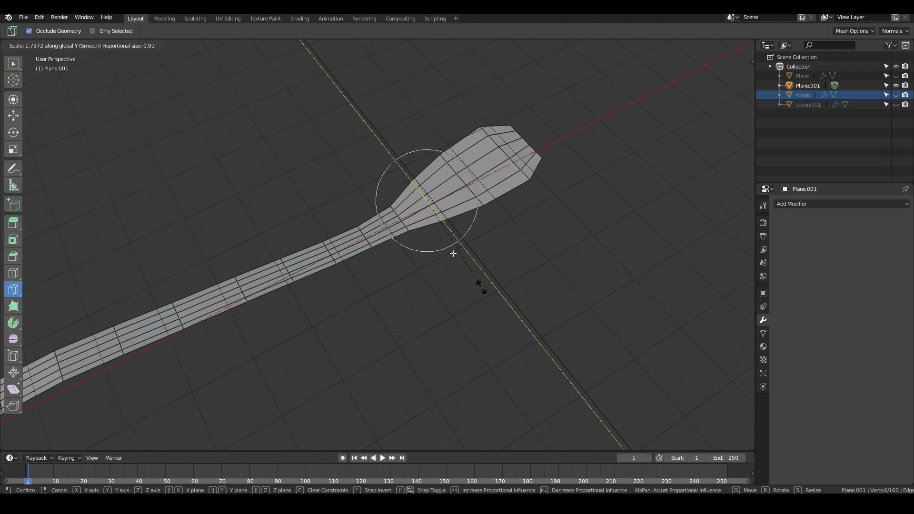
{"action": "left_click", "coordinate": [453, 254]}
{"action": "key", "text": "ctrl+z"}
{"action": "key", "text": "s"}
{"action": "key", "text": "y"}
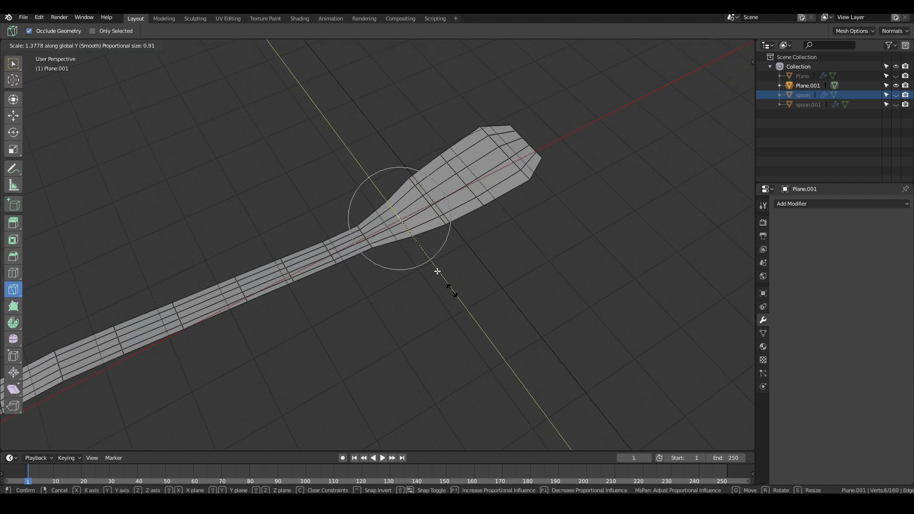
{"action": "left_click", "coordinate": [452, 289]}
Undo the last scaling of the sixth edge loop from the handle's end and rescale it along Y by about 1.264.
{"action": "middle_click_drag", "start_coordinate": [452, 289], "coordinate": [456, 260]}
{"action": "key", "text": "ctrl+z"}
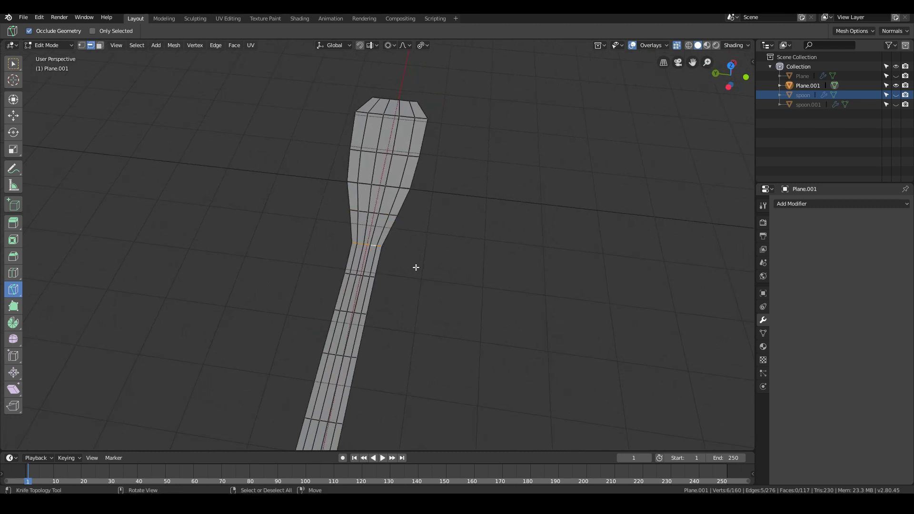
{"action": "key", "text": "s"}
{"action": "key", "text": "y"}
{"action": "left_click", "coordinate": [418, 267]}
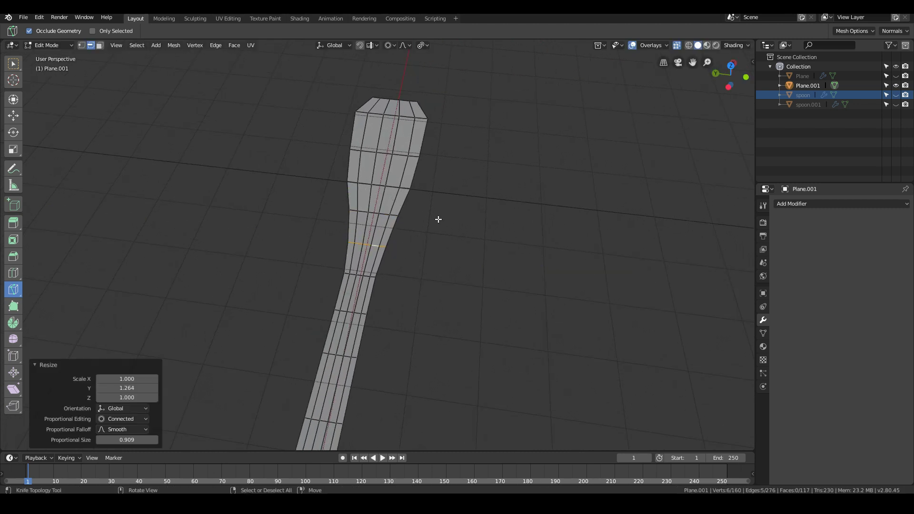
In vertex select mode, select the two middle vertices on the handle's end edge.
{"action": "middle_click_drag", "start_coordinate": [430, 218], "coordinate": [345, 224]}
{"action": "middle_click_drag", "start_coordinate": [533, 226], "coordinate": [388, 233], "text": "shift"}
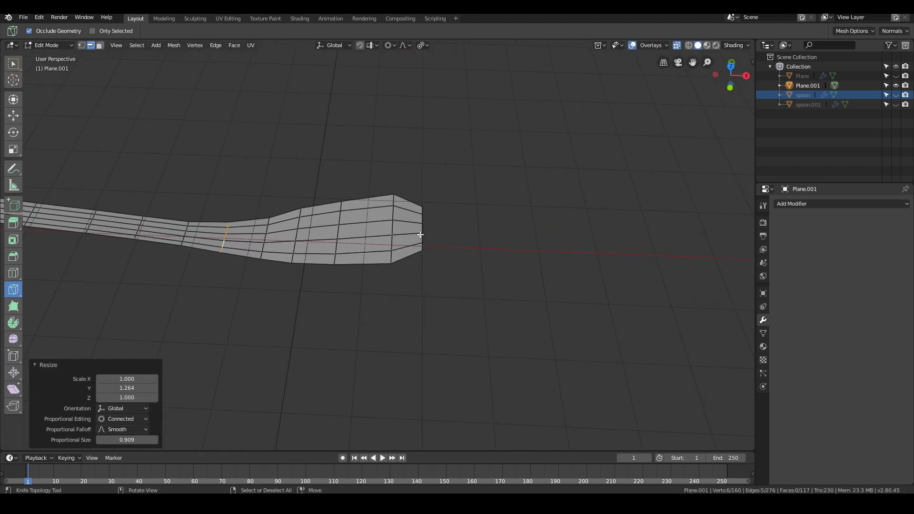
{"action": "key", "text": "1"}
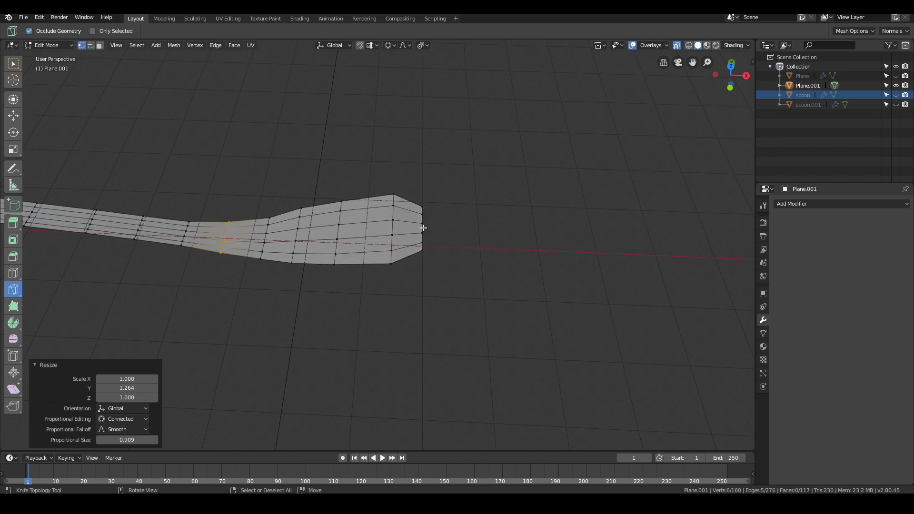
{"action": "left_click", "coordinate": [422, 224]}
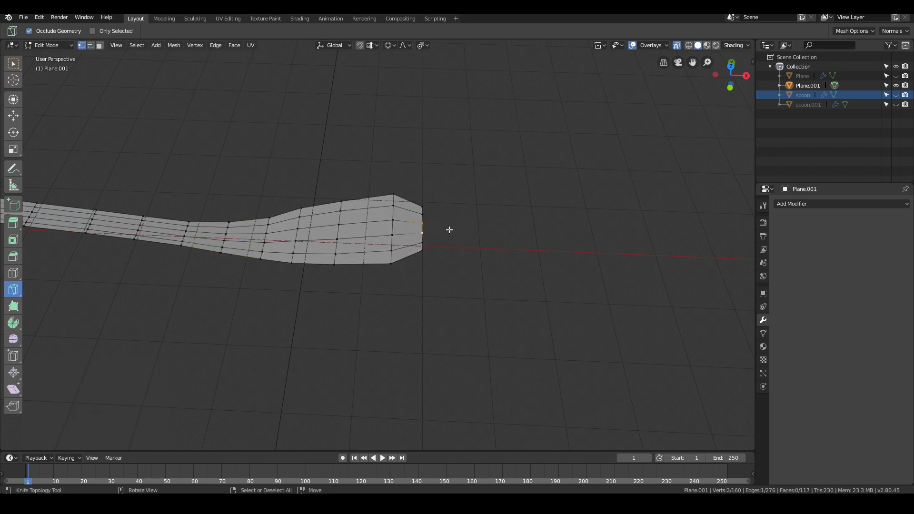
{"action": "key", "text": "g"}
{"action": "key", "text": "Escape"}
{"action": "key", "text": "g"}
{"action": "key", "text": "y"}
{"action": "key", "text": "Escape"}
{"action": "key", "text": "s"}
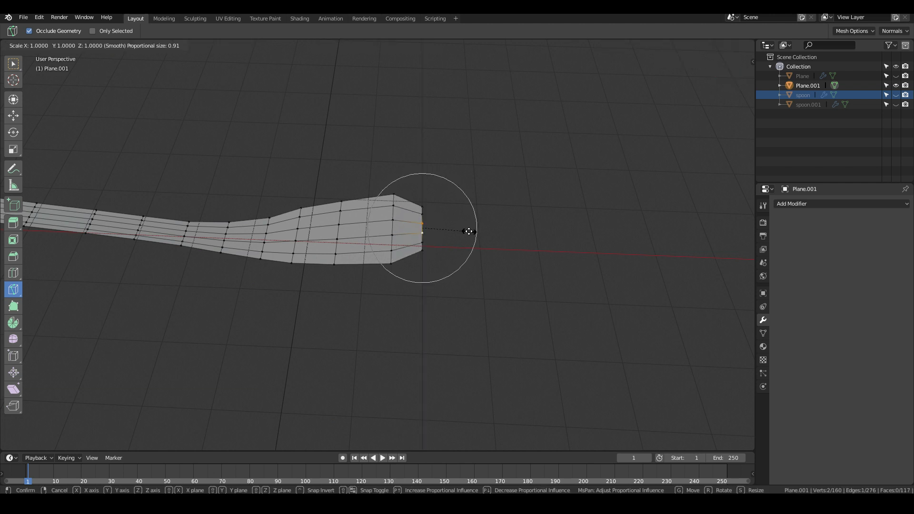
{"action": "key", "text": "x"}
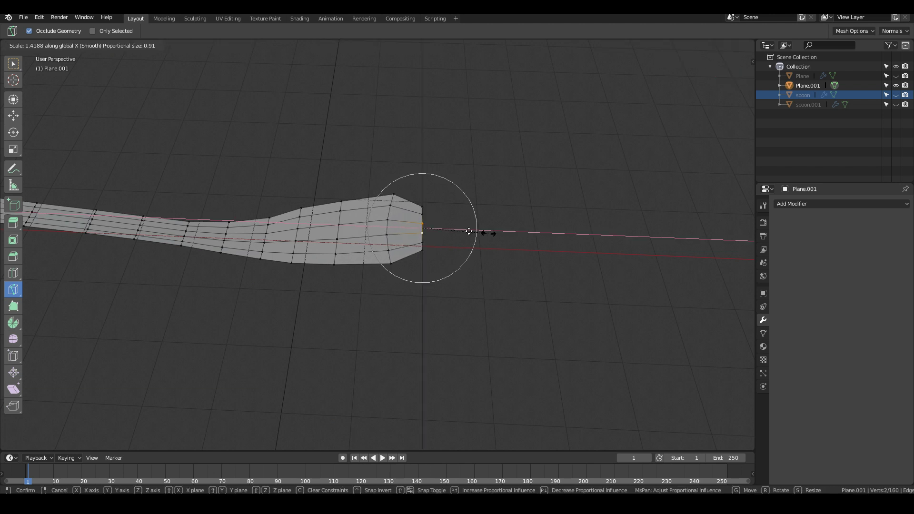
{"action": "key", "text": "Escape"}
Move the two middle vertices of the handle's end edge outward about 0.64 m along X with proportional editing.
{"action": "key", "text": "g"}
{"action": "key", "text": "x"}
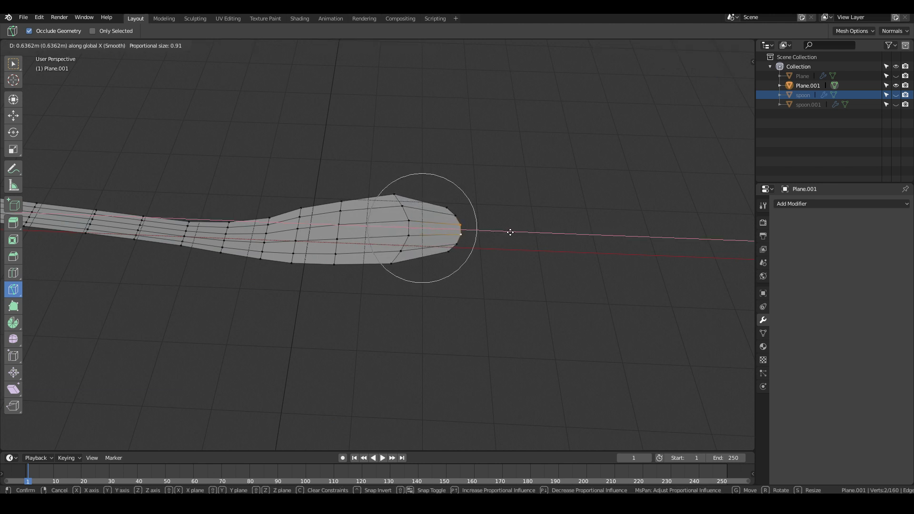
{"action": "left_click", "coordinate": [508, 232]}
Select the two outer vertices of the handle's end edge and move them about -0.21 m along X with proportional size 0.62.
{"action": "middle_click_drag", "start_coordinate": [478, 241], "coordinate": [442, 255]}
{"action": "left_click", "coordinate": [449, 252]}
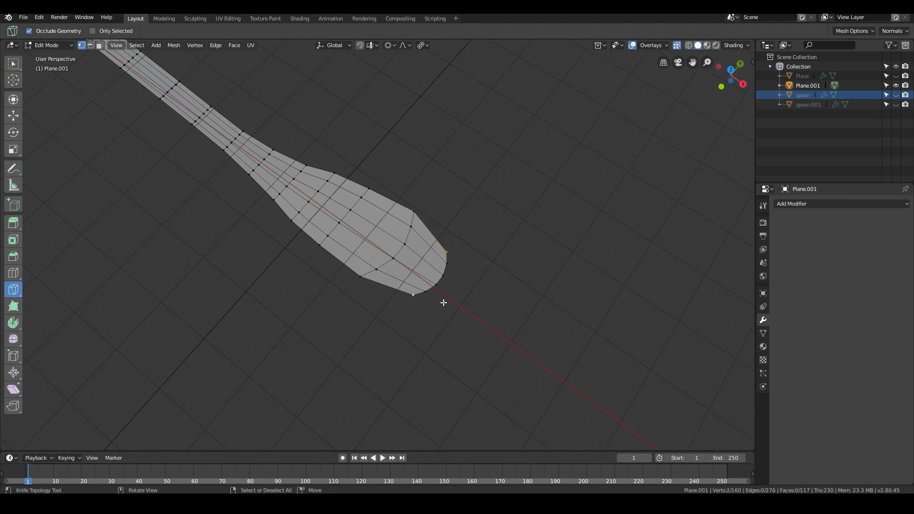
{"action": "key", "text": "g"}
{"action": "key", "text": "x"}
{"action": "scroll", "coordinate": [433, 300], "scroll_direction": "up", "scroll_amount": 3}
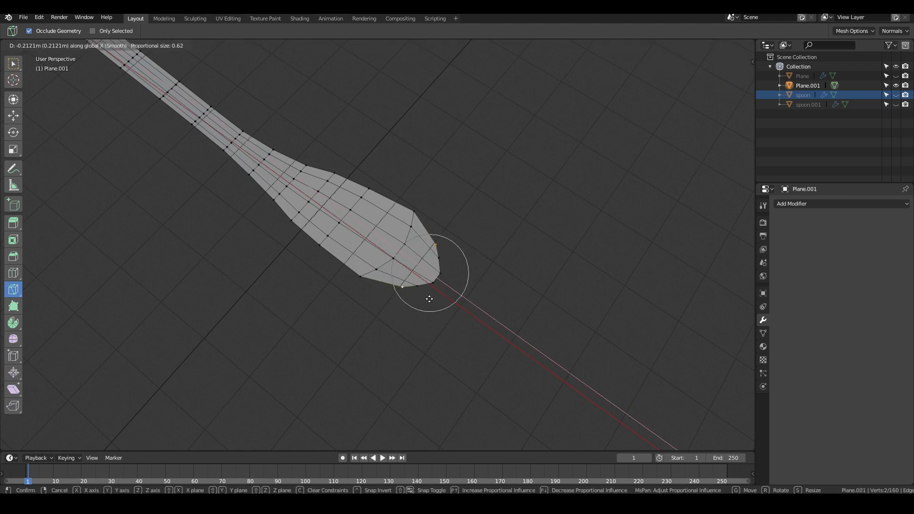
{"action": "left_click", "coordinate": [429, 299]}
Box-select the row of vertices across the neck where the handle meets the fork's base.
{"action": "middle_click_drag", "start_coordinate": [422, 296], "coordinate": [330, 297]}
{"action": "left_click", "coordinate": [311, 394]}
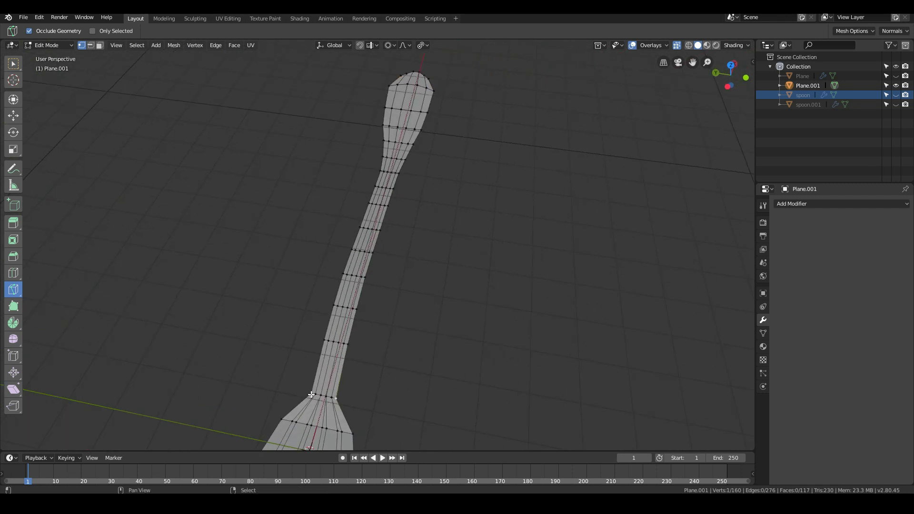
{"action": "left_click", "coordinate": [326, 397], "text": "shift"}
{"action": "key", "text": "a"}
{"action": "key", "text": "alt+a"}
{"action": "key", "text": "b"}
{"action": "left_click_drag", "start_coordinate": [354, 406], "coordinate": [354, 406]}
{"action": "key", "text": "s"}
{"action": "key", "text": "y"}
{"action": "key", "text": "Escape"}
Narrow the selected neck vertices by scaling them along Y to 0.665.
{"action": "key", "text": "s"}
{"action": "key", "text": "y"}
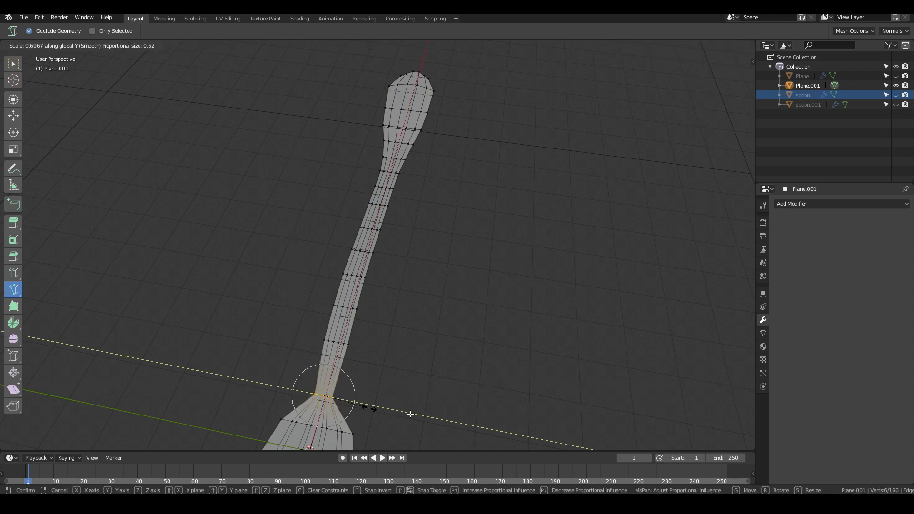
{"action": "left_click", "coordinate": [366, 410]}
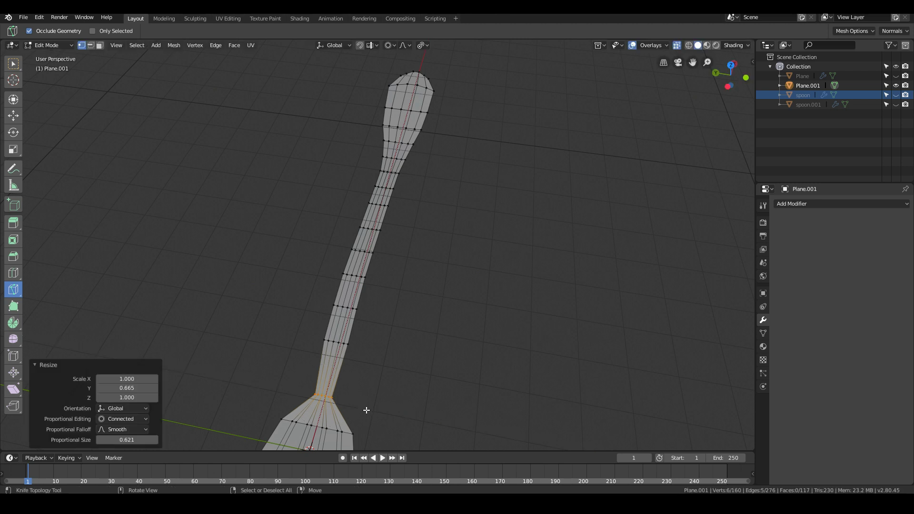
{"action": "scroll", "coordinate": [364, 410], "scroll_direction": "down", "scroll_amount": 2}
{"action": "middle_click_drag", "start_coordinate": [406, 410], "coordinate": [314, 413]}
{"action": "key", "text": "Tab"}
{"action": "scroll", "coordinate": [286, 381], "scroll_direction": "up", "scroll_amount": 3}
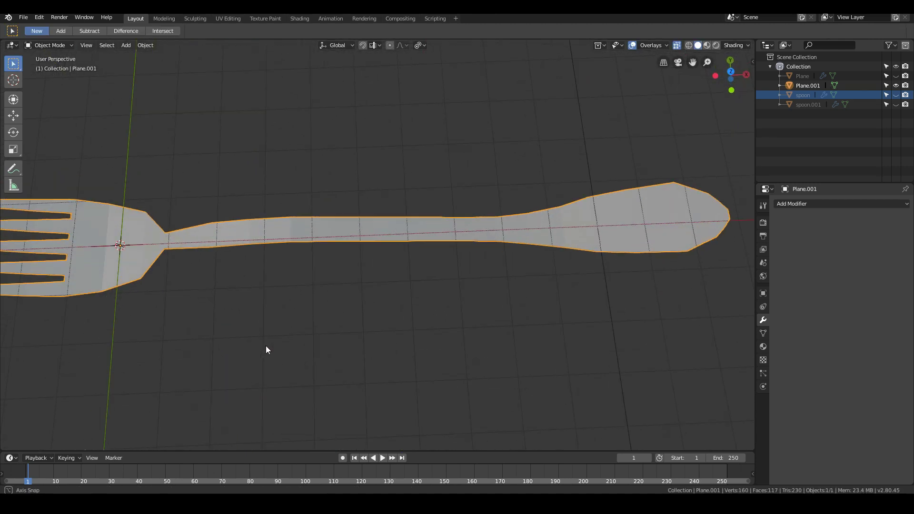
{"action": "middle_click_drag", "start_coordinate": [267, 350], "coordinate": [301, 343]}
Select the crosswise edge loop on the handle next to the neck and scale it along Y by about 1.27.
{"action": "key", "text": "Tab"}
{"action": "key", "text": "k"}
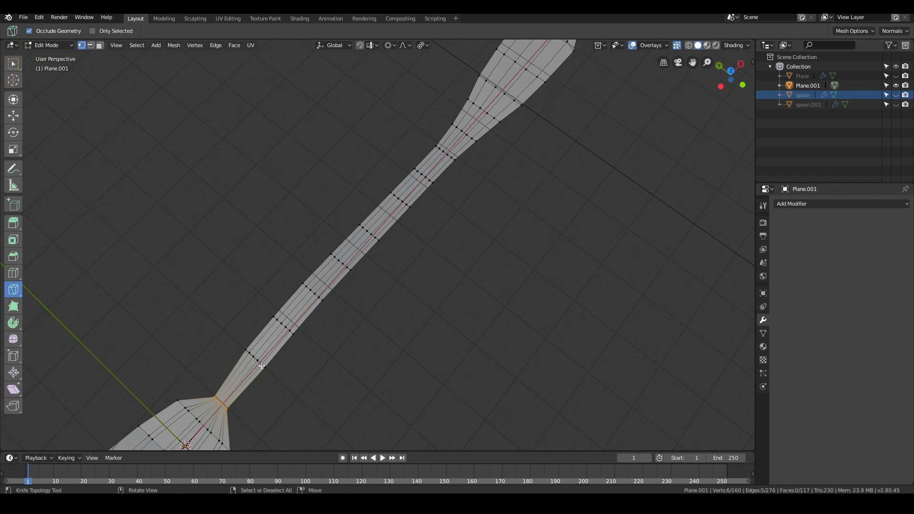
{"action": "left_click", "coordinate": [261, 365], "text": "alt"}
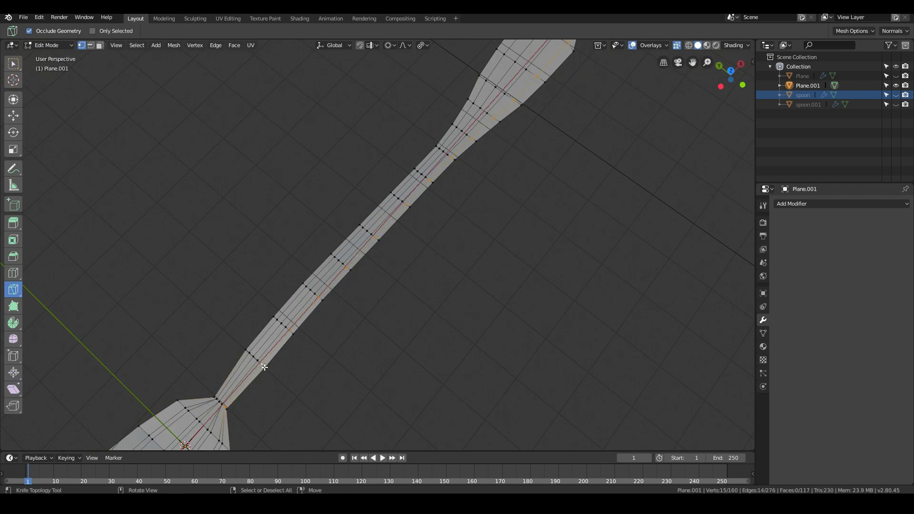
{"action": "left_click", "coordinate": [263, 367], "text": "alt"}
{"action": "key", "text": "s"}
{"action": "key", "text": "y"}
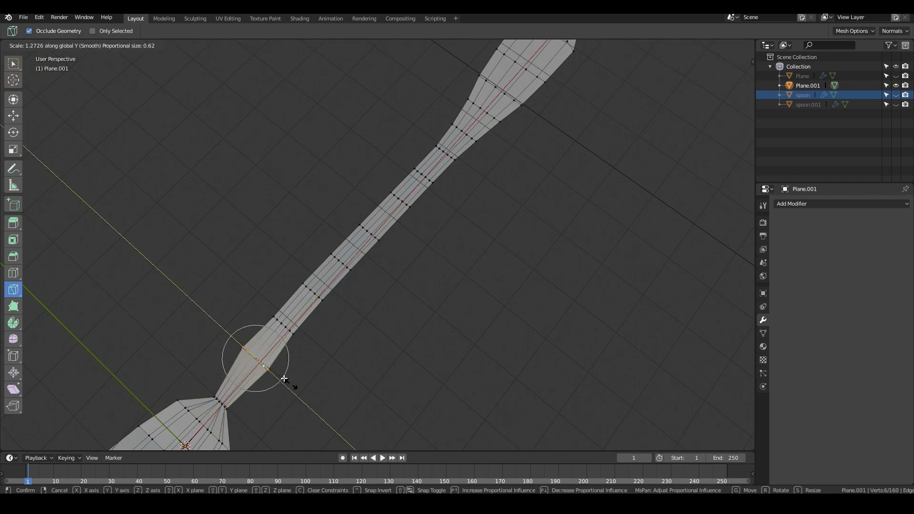
{"action": "left_click", "coordinate": [292, 386]}
{"action": "key", "text": "Tab"}
{"action": "scroll", "coordinate": [292, 388], "scroll_direction": "down", "scroll_amount": 5}
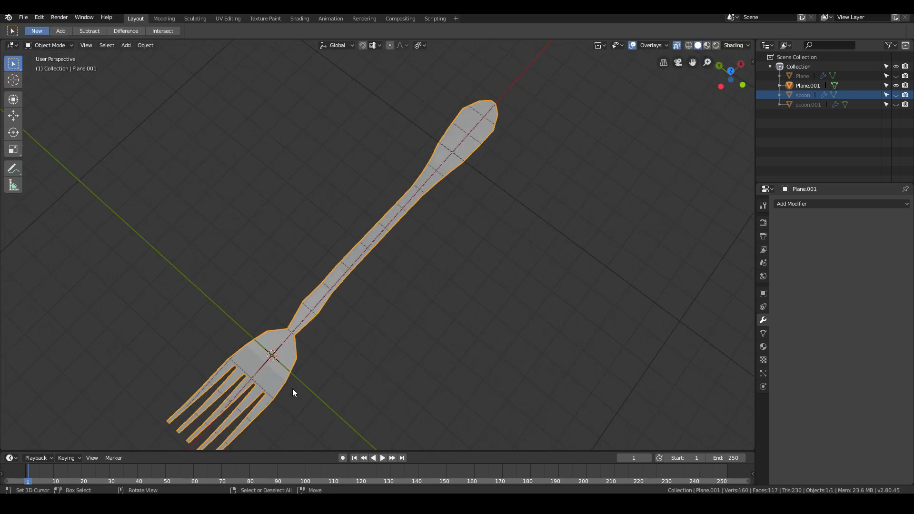
Rescale the same edge loop next to the neck along Y by about 0.978.
{"action": "scroll", "coordinate": [292, 389], "scroll_direction": "up", "scroll_amount": 5}
{"action": "key", "text": "Tab"}
{"action": "key", "text": "s"}
{"action": "key", "text": "y"}
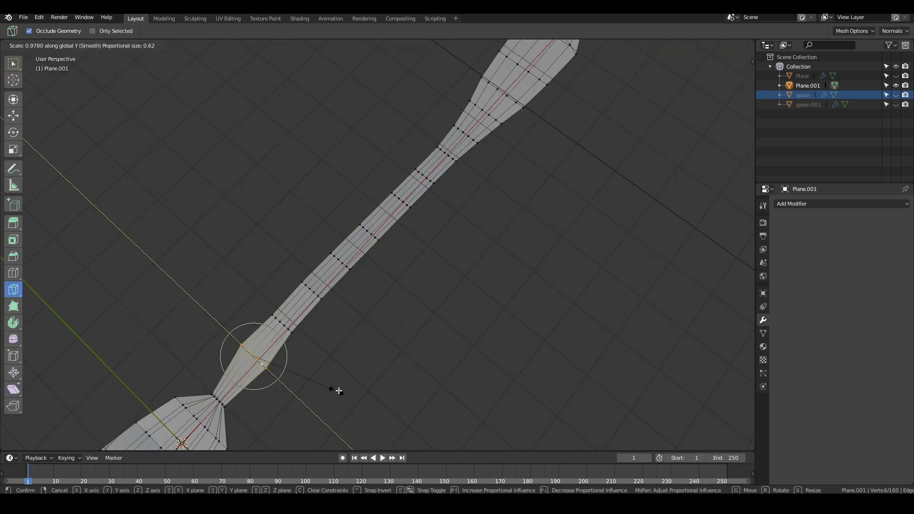
{"action": "left_click", "coordinate": [335, 389]}
In face select mode, select the fork's central lengthwise face loop and circle-deselect its faces on the tines, base and wide handle end.
{"action": "scroll", "coordinate": [334, 378], "scroll_direction": "down", "scroll_amount": 4}
{"action": "middle_click_drag", "start_coordinate": [337, 372], "coordinate": [350, 291]}
{"action": "key", "text": "3"}
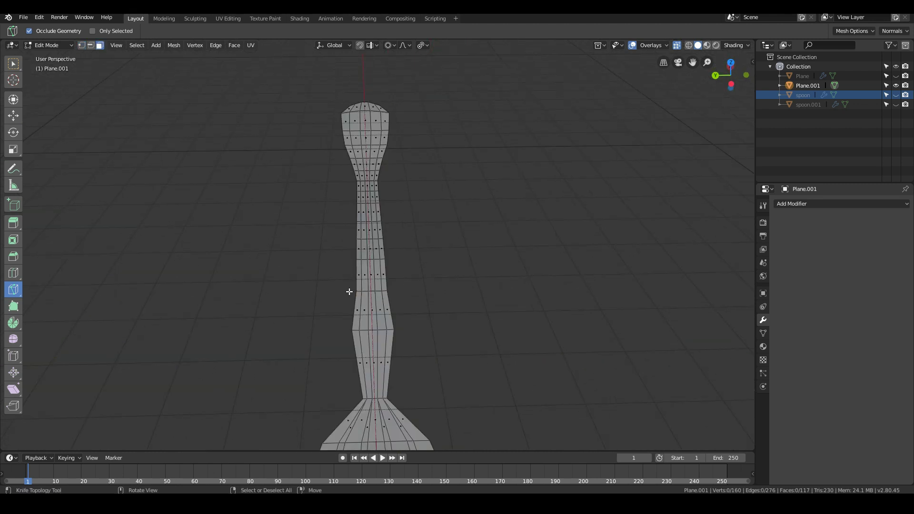
{"action": "left_click", "coordinate": [374, 328], "text": "alt"}
{"action": "scroll", "coordinate": [376, 333], "scroll_direction": "down", "scroll_amount": 5}
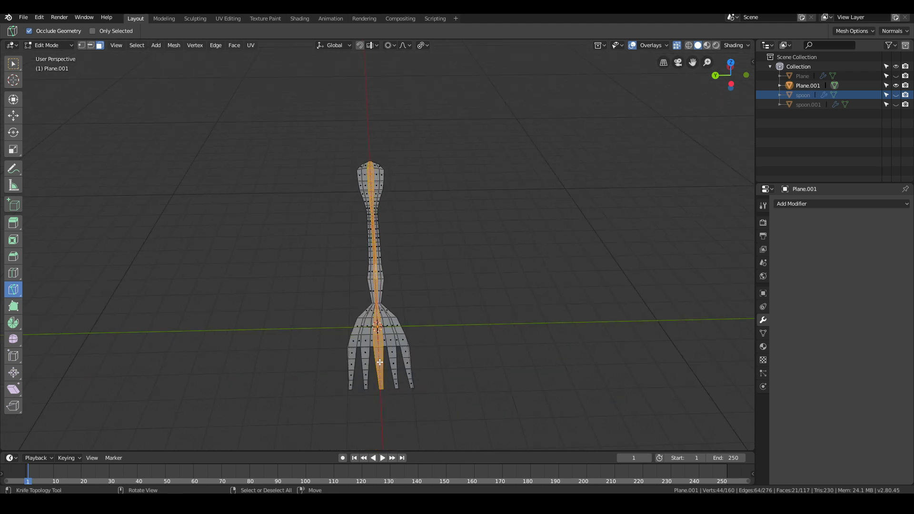
{"action": "key", "text": "c"}
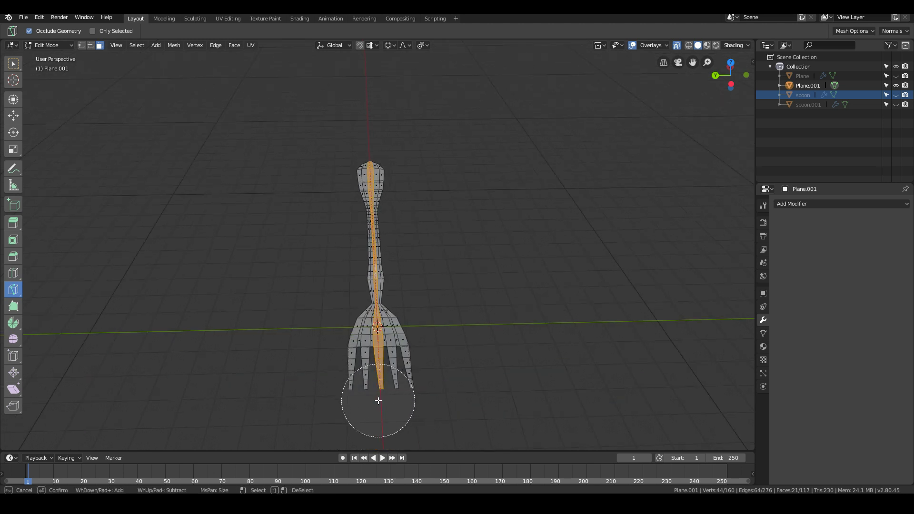
{"action": "middle_click_drag", "start_coordinate": [378, 399], "coordinate": [376, 350]}
{"action": "right_click", "coordinate": [375, 343]}
{"action": "scroll", "coordinate": [383, 314], "scroll_direction": "up", "scroll_amount": 5}
{"action": "key", "text": "c"}
{"action": "middle_click_drag", "start_coordinate": [361, 84], "coordinate": [367, 126]}
{"action": "right_click", "coordinate": [490, 206]}
Add the next two central faces towards the wide handle end to the selection and raise the strip about 0.11 m along Z.
{"action": "mouse_move", "coordinate": [490, 206]}
{"action": "middle_mouse_down"}
{"action": "mouse_move", "coordinate": [394, 206]}
{"action": "mouse_move", "coordinate": [505, 210]}
{"action": "mouse_move", "coordinate": [508, 253]}
{"action": "middle_mouse_up"}
{"action": "scroll", "coordinate": [508, 252], "scroll_direction": "up", "scroll_amount": 2}
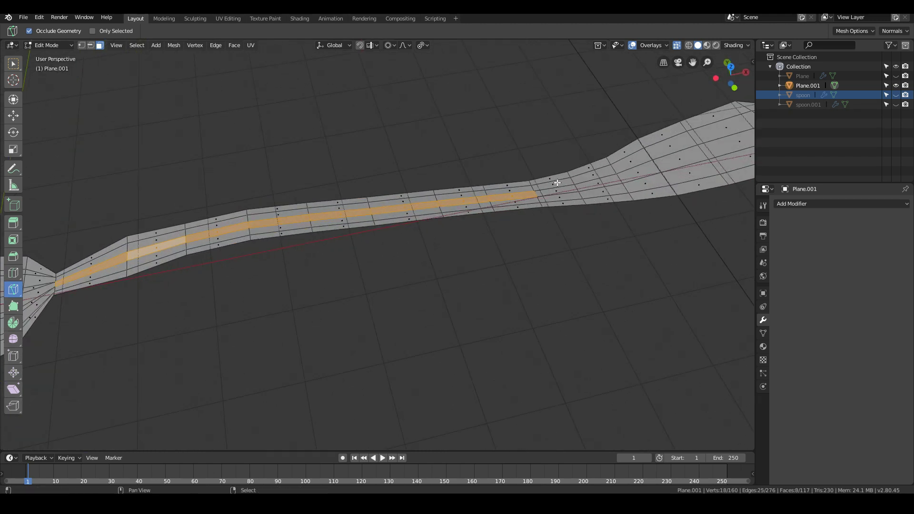
{"action": "left_click", "coordinate": [564, 189], "text": "shift"}
{"action": "left_click", "coordinate": [597, 183], "text": "shift"}
{"action": "scroll", "coordinate": [597, 183], "scroll_direction": "down", "scroll_amount": 4}
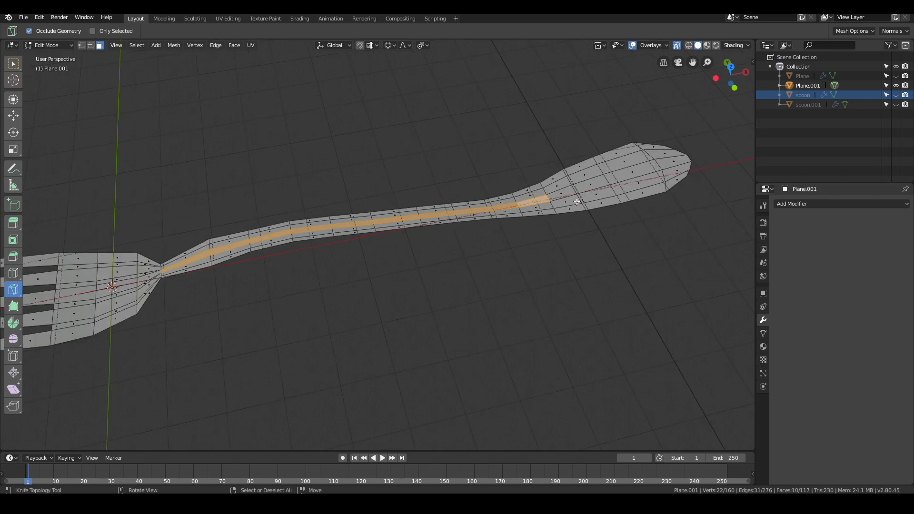
{"action": "middle_click_drag", "start_coordinate": [576, 200], "coordinate": [511, 183]}
{"action": "key", "text": "g"}
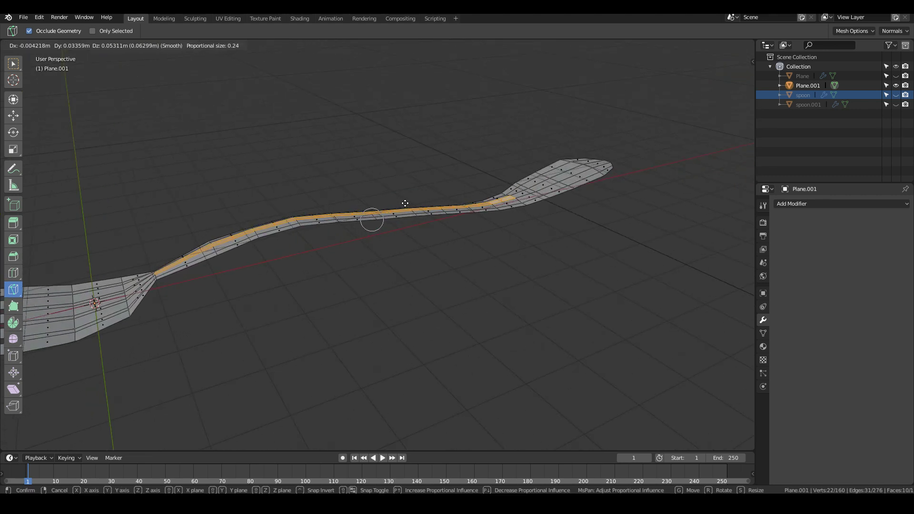
{"action": "key", "text": "z"}
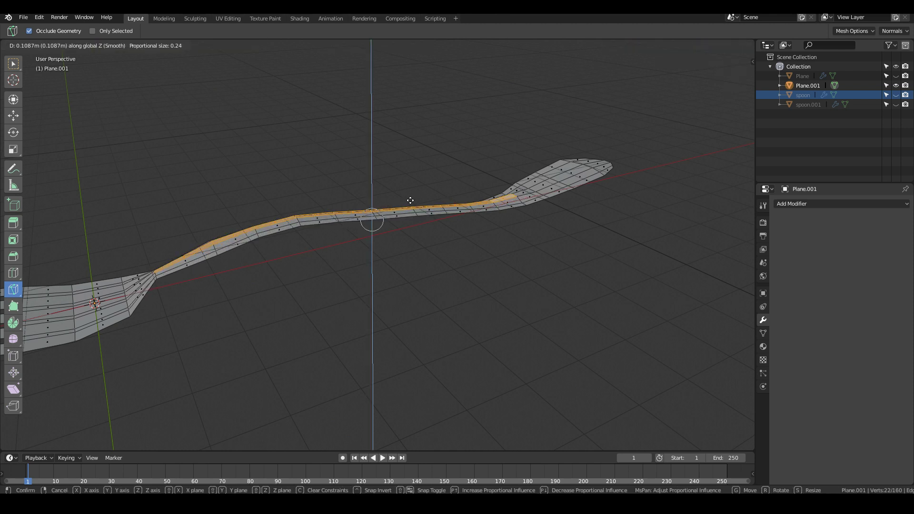
{"action": "left_click", "coordinate": [411, 200]}
Select faces on the handle and move them along Z.
{"action": "middle_click_drag", "start_coordinate": [412, 200], "coordinate": [445, 202]}
{"action": "left_click", "coordinate": [467, 228]}
{"action": "key", "text": "g"}
{"action": "key", "text": "z"}
{"action": "left_click", "coordinate": [442, 220]}
Select the three middle faces across the widest part of the handle's end and raise them 0.0726 m along Z.
{"action": "middle_click_drag", "start_coordinate": [423, 172], "coordinate": [475, 172]}
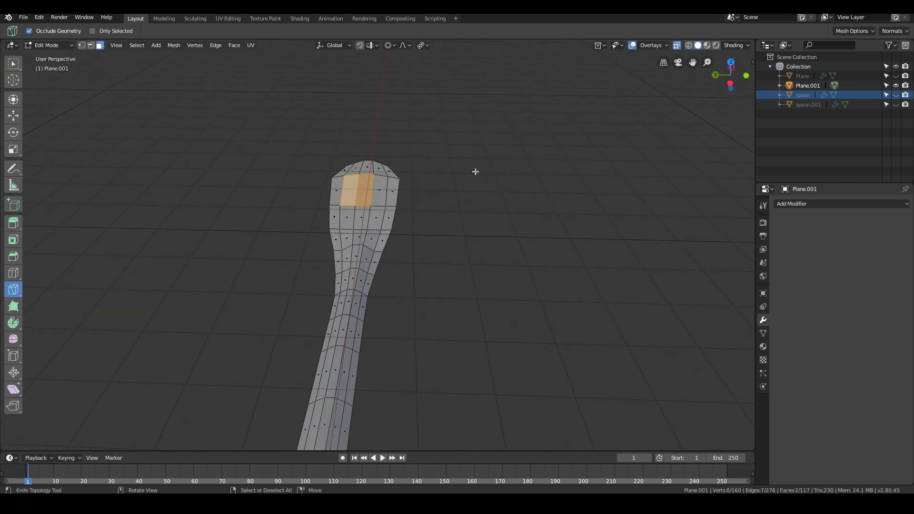
{"action": "left_click", "coordinate": [380, 192]}
{"action": "left_click", "coordinate": [357, 190], "text": "shift"}
{"action": "middle_click_drag", "start_coordinate": [362, 192], "coordinate": [408, 183]}
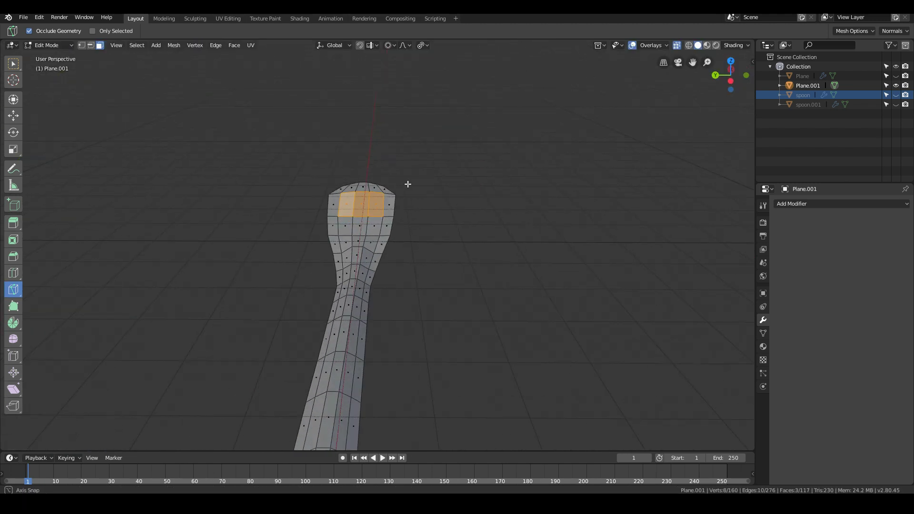
{"action": "key", "text": "g"}
{"action": "key", "text": "z"}
{"action": "left_click", "coordinate": [410, 180]}
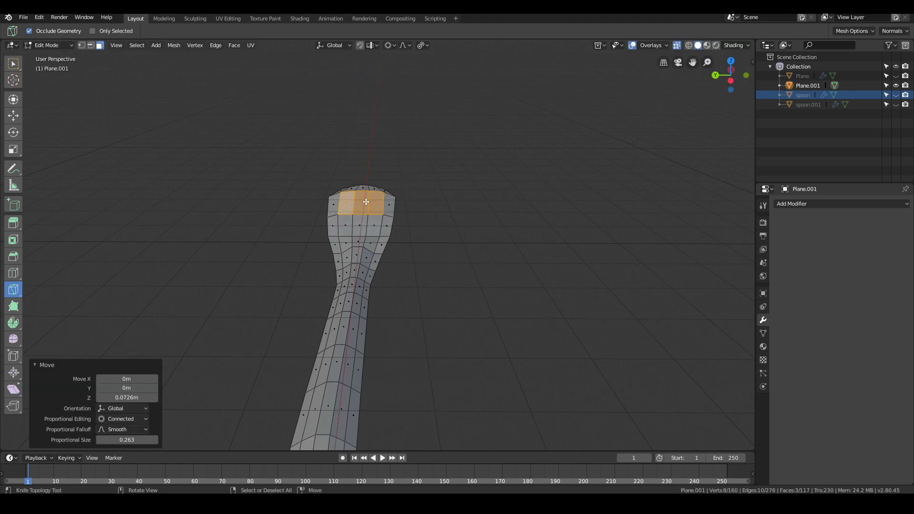
{"action": "left_click", "coordinate": [370, 202]}
{"action": "left_click", "coordinate": [370, 196]}
{"action": "key", "text": "Tab"}
{"action": "middle_click_drag", "start_coordinate": [370, 196], "coordinate": [409, 303]}
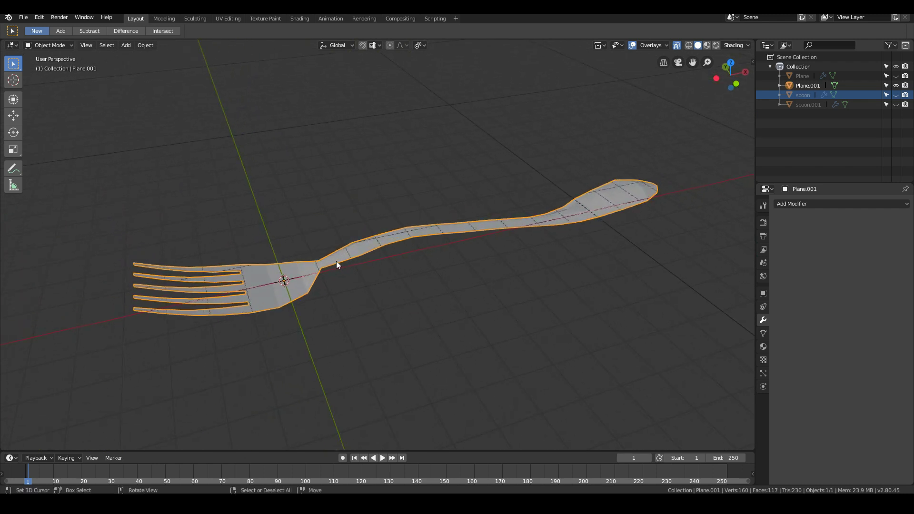
Add a Solidify modifier to the fork with a thickness of 0.24 m and apply it.
{"action": "left_click", "coordinate": [797, 205]}
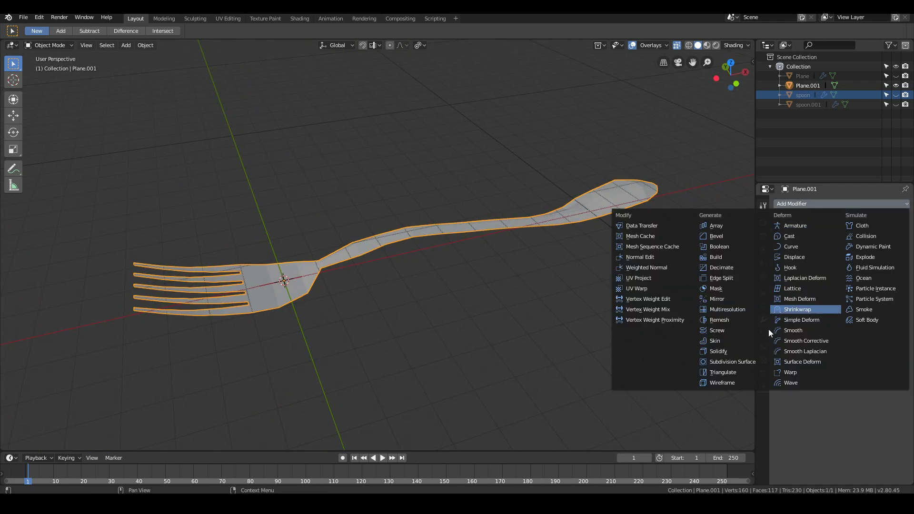
{"action": "left_click", "coordinate": [729, 352]}
{"action": "scroll", "coordinate": [611, 338], "scroll_direction": "up", "scroll_amount": 2}
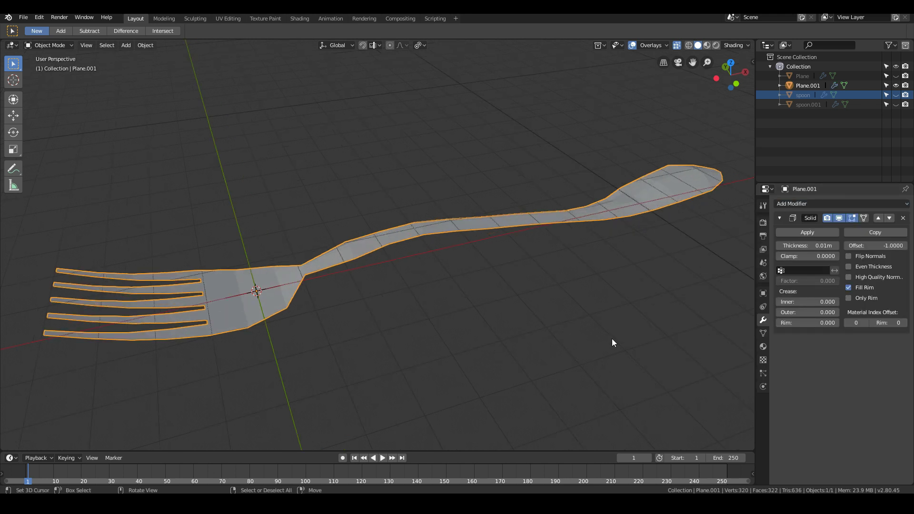
{"action": "middle_click_drag", "start_coordinate": [427, 319], "coordinate": [452, 318]}
{"action": "mouse_move", "coordinate": [803, 244]}
{"action": "left_mouse_down"}
{"action": "mouse_move", "coordinate": [818, 244]}
{"action": "mouse_move", "coordinate": [804, 245]}
{"action": "left_mouse_up"}
{"action": "middle_click_drag", "start_coordinate": [300, 312], "coordinate": [452, 304]}
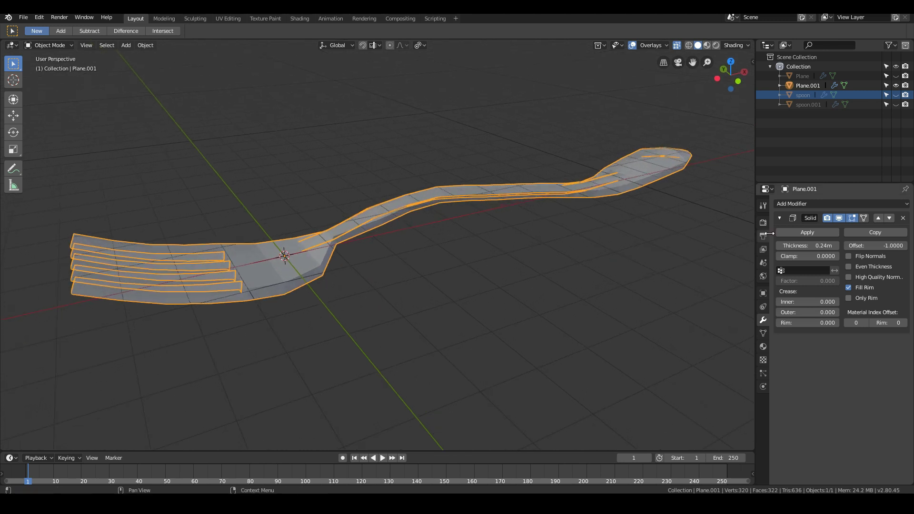
{"action": "left_click", "coordinate": [795, 233]}
Edit the fork mesh in vertex select mode with X-ray display turned off.
{"action": "middle_click_drag", "start_coordinate": [250, 315], "coordinate": [365, 277]}
{"action": "key", "text": "Tab"}
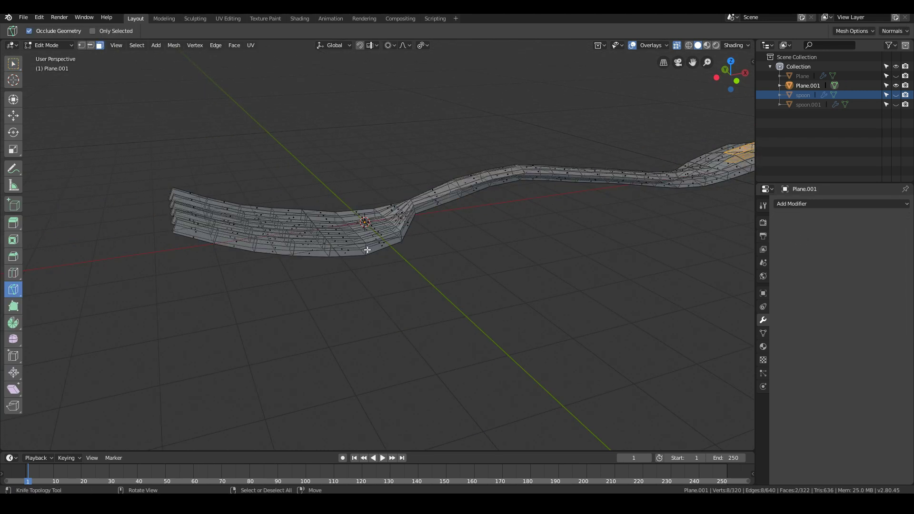
{"action": "key", "text": "ctrl+r"}
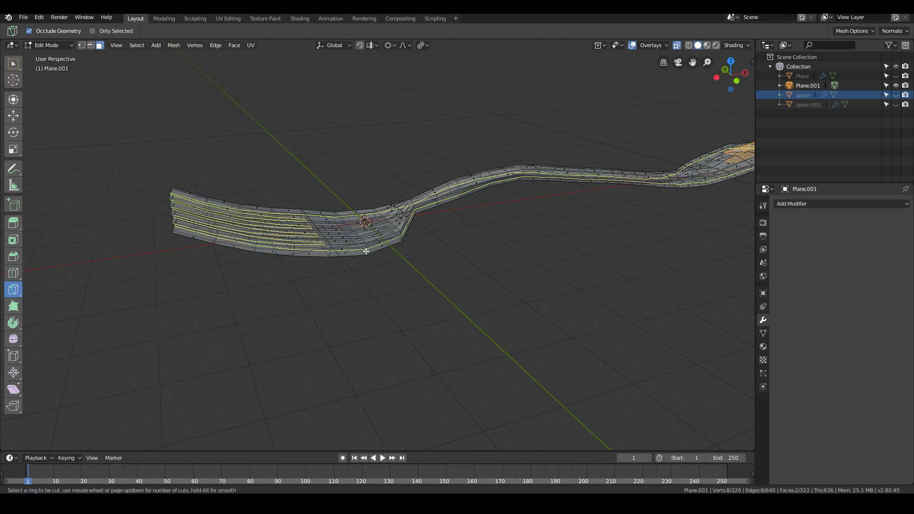
{"action": "key", "text": "Escape"}
{"action": "middle_click_drag", "start_coordinate": [341, 272], "coordinate": [319, 235]}
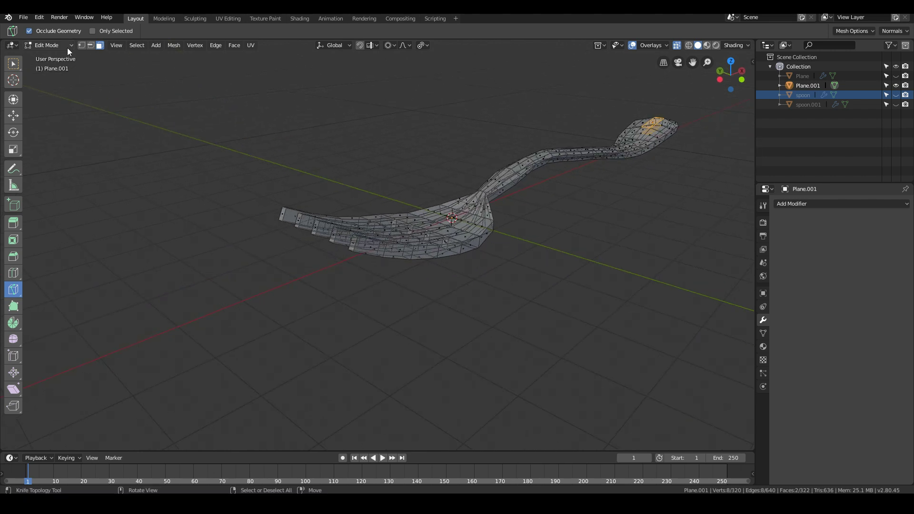
{"action": "scroll", "coordinate": [460, 271], "scroll_direction": "up", "scroll_amount": 2}
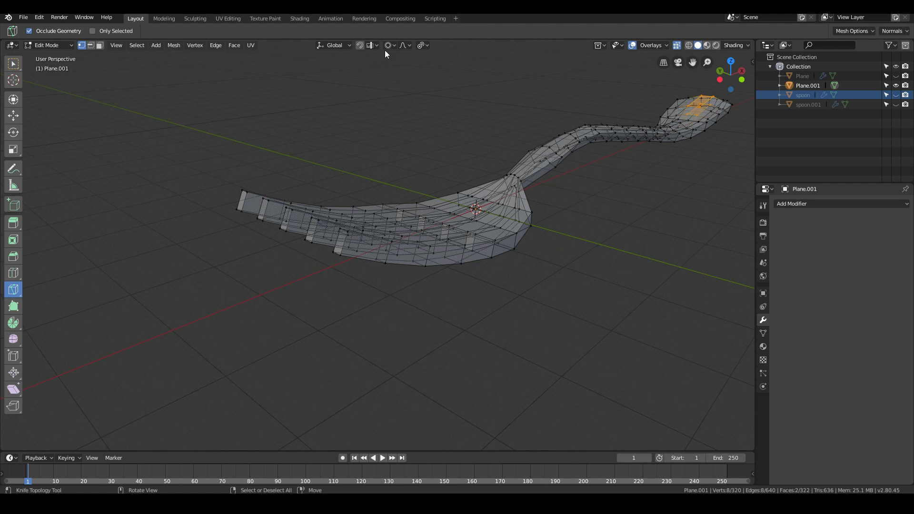
{"action": "left_click", "coordinate": [675, 46]}
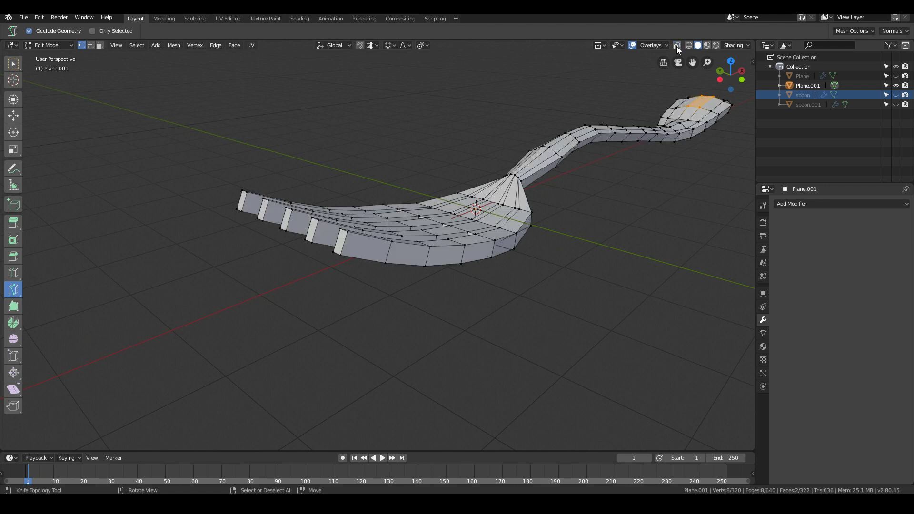
Add one centred loop cut around the fork's side walls, halfway through its thickness, and clear the selection.
{"action": "middle_click_drag", "start_coordinate": [492, 278], "coordinate": [465, 280]}
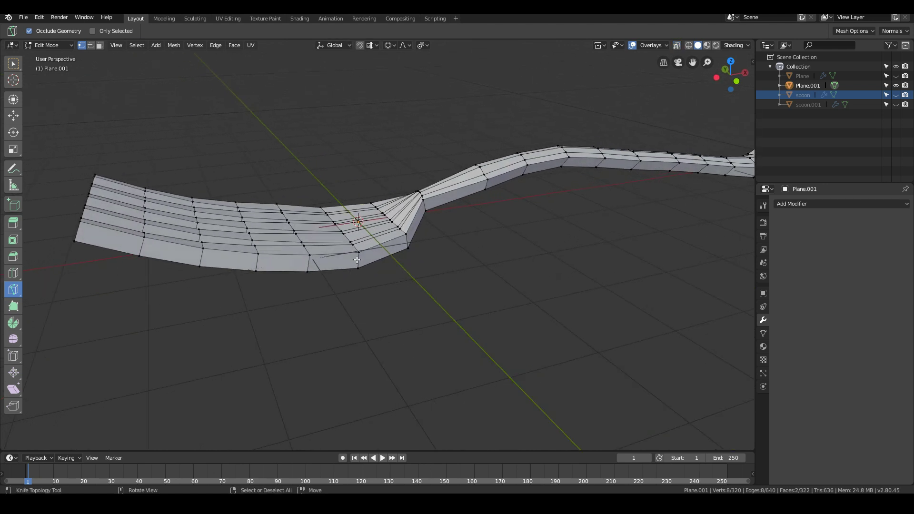
{"action": "key", "text": "ctrl+r"}
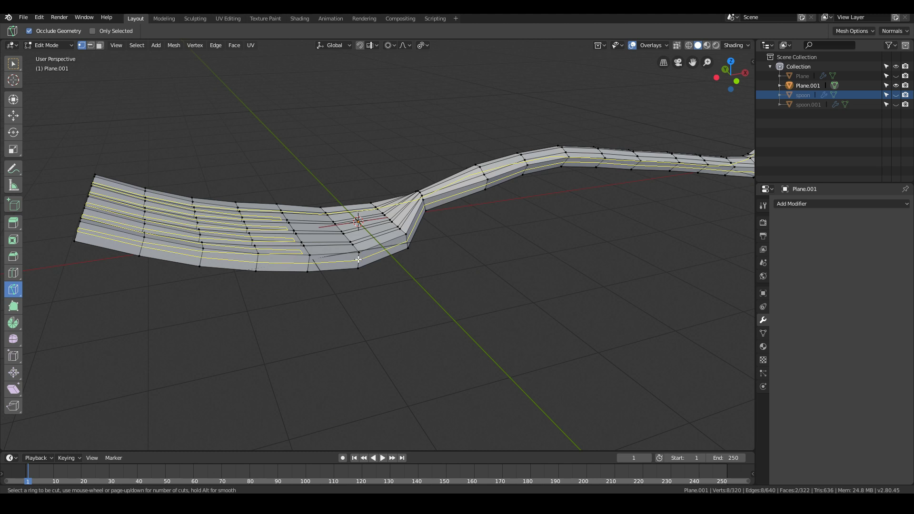
{"action": "left_click", "coordinate": [358, 260]}
{"action": "left_click", "coordinate": [359, 259]}
{"action": "scroll", "coordinate": [189, 316], "scroll_direction": "down", "scroll_amount": 2}
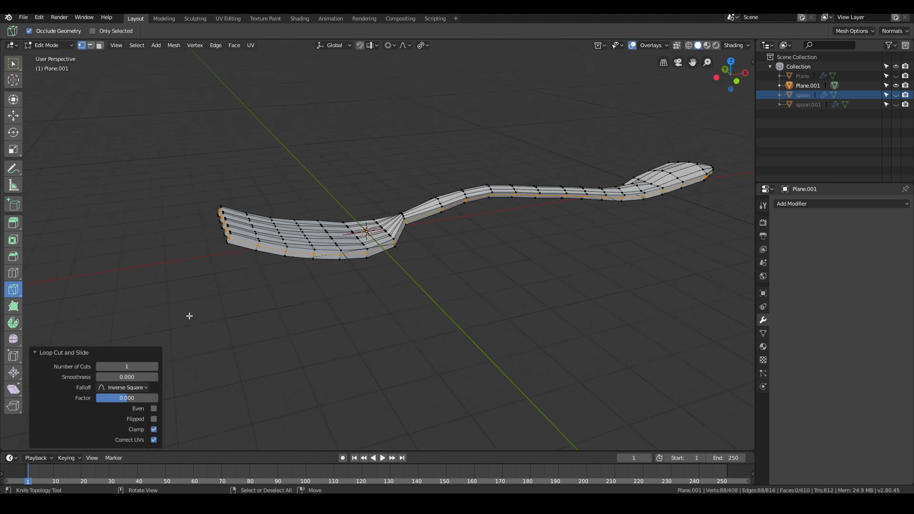
{"action": "middle_click_drag", "start_coordinate": [181, 304], "coordinate": [318, 308]}
{"action": "scroll", "coordinate": [319, 309], "scroll_direction": "up", "scroll_amount": 3}
{"action": "key", "text": "b"}
{"action": "key", "text": "Escape"}
{"action": "key", "text": "a"}
{"action": "key", "text": "alt+a"}
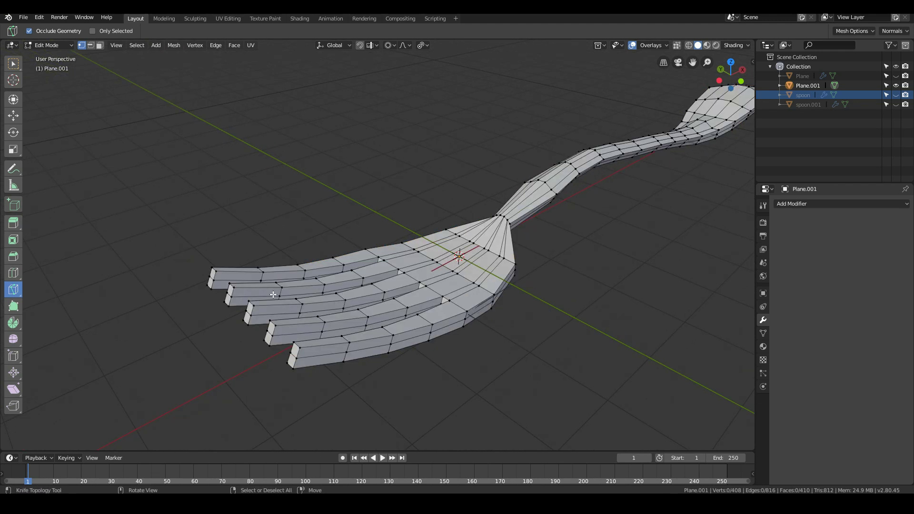
Box-select the tips of all five tines and try scaling them along Z.
{"action": "middle_click_drag", "start_coordinate": [272, 295], "coordinate": [153, 238]}
{"action": "key", "text": "b"}
{"action": "left_click_drag", "start_coordinate": [106, 200], "coordinate": [186, 328]}
{"action": "key", "text": "s"}
{"action": "key", "text": "Escape"}
{"action": "key", "text": "s"}
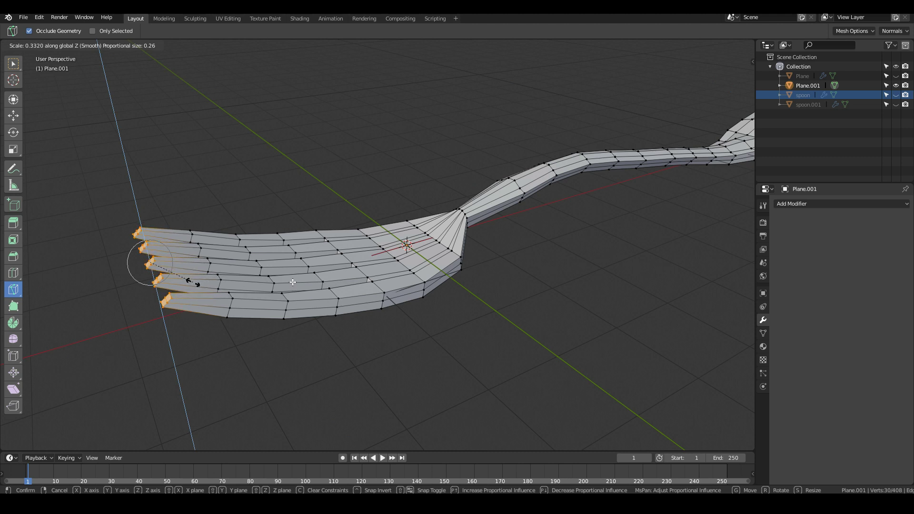
{"action": "key", "text": "Escape"}
Scale the selected tine tips uniformly to about 0.49 with proportional editing and leave Edit Mode.
{"action": "middle_click_drag", "start_coordinate": [196, 283], "coordinate": [312, 259]}
{"action": "key", "text": "s"}
{"action": "key", "text": "Escape"}
{"action": "key", "text": "s"}
{"action": "key", "text": "Escape"}
{"action": "middle_click_drag", "start_coordinate": [438, 306], "coordinate": [432, 314]}
{"action": "key", "text": "2"}
{"action": "key", "text": "g"}
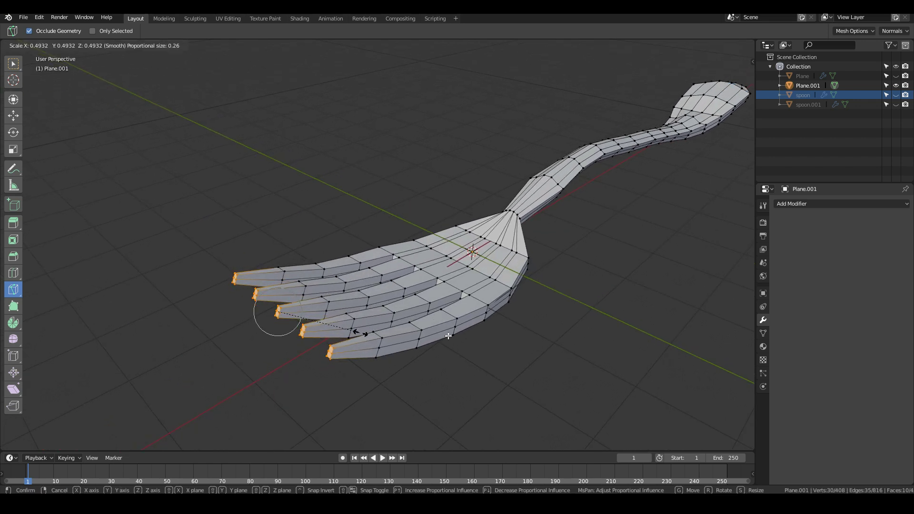
{"action": "left_click", "coordinate": [255, 306]}
{"action": "middle_click_drag", "start_coordinate": [255, 306], "coordinate": [290, 329]}
{"action": "key", "text": "Tab"}
Add a Subdivision Surface modifier with 2 viewport subdivisions to the fork and shade it smooth.
{"action": "scroll", "coordinate": [292, 330], "scroll_direction": "up", "scroll_amount": 5}
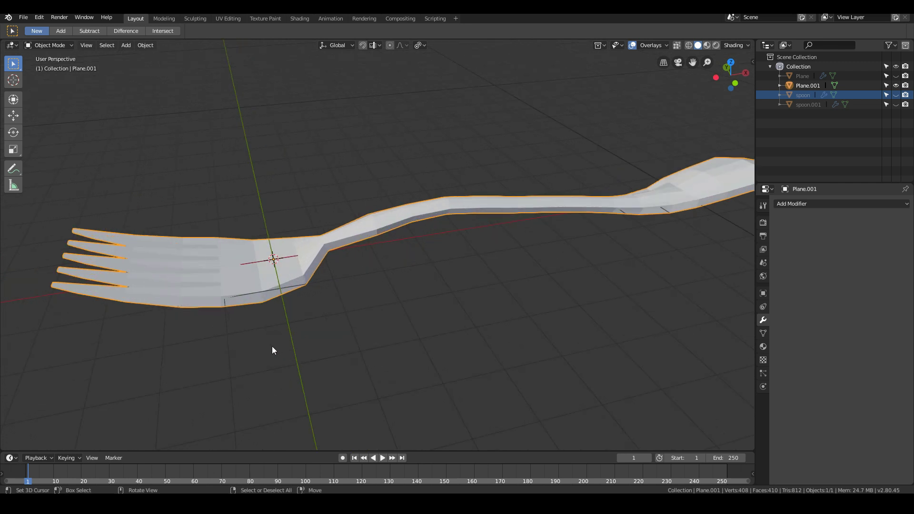
{"action": "middle_click_drag", "start_coordinate": [498, 351], "coordinate": [438, 284]}
{"action": "middle_click_drag", "start_coordinate": [432, 330], "coordinate": [452, 323]}
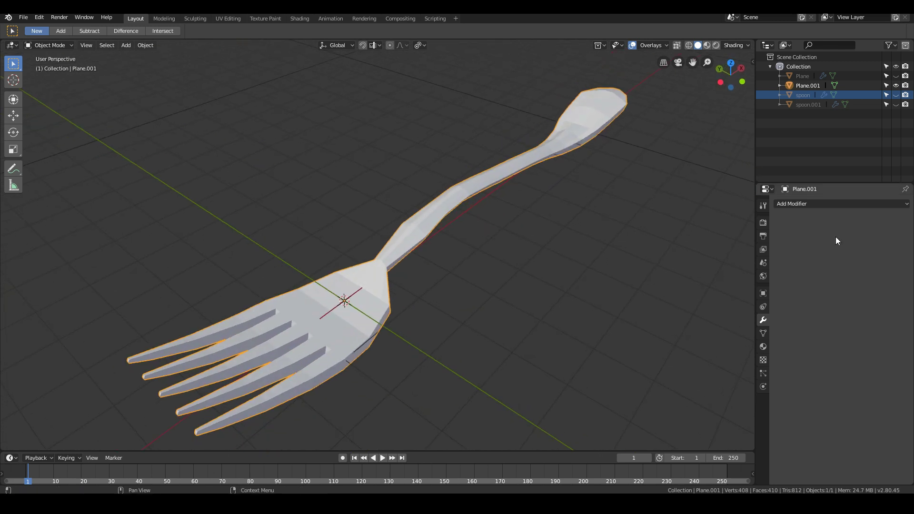
{"action": "left_click", "coordinate": [803, 204]}
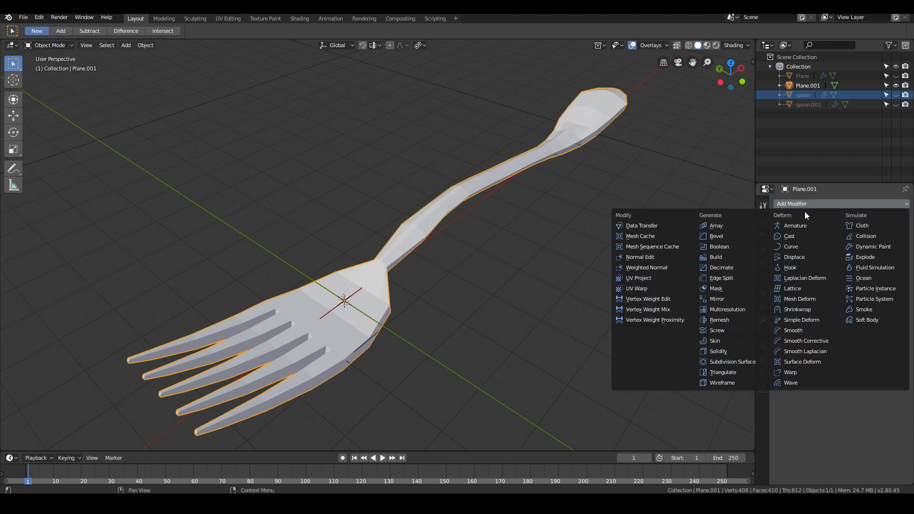
{"action": "left_click", "coordinate": [728, 364]}
{"action": "middle_click_drag", "start_coordinate": [293, 417], "coordinate": [856, 305]}
{"action": "left_click", "coordinate": [834, 266]}
{"action": "mouse_move", "coordinate": [428, 301]}
{"action": "middle_mouse_down"}
{"action": "mouse_move", "coordinate": [449, 311]}
{"action": "mouse_move", "coordinate": [429, 299]}
{"action": "middle_mouse_up"}
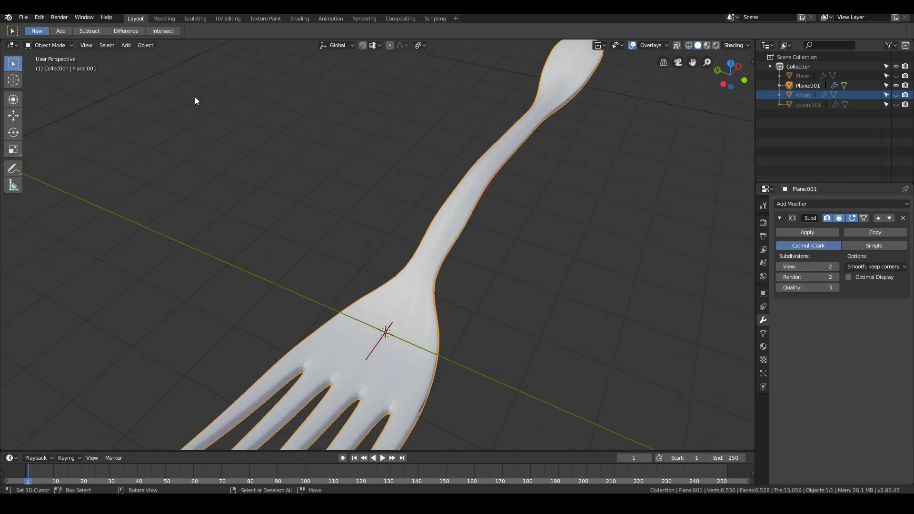
{"action": "left_click", "coordinate": [138, 44]}
{"action": "left_click", "coordinate": [157, 236]}
Add a loop cut near the base of one outer tine and its neighbour, slid toward the fork's head by factors 0.743 and 0.759.
{"action": "middle_click_drag", "start_coordinate": [446, 360], "coordinate": [390, 336]}
{"action": "scroll", "coordinate": [222, 309], "scroll_direction": "up", "scroll_amount": 2}
{"action": "middle_click_drag", "start_coordinate": [186, 305], "coordinate": [357, 261], "text": "shift"}
{"action": "scroll", "coordinate": [362, 276], "scroll_direction": "up", "scroll_amount": 2}
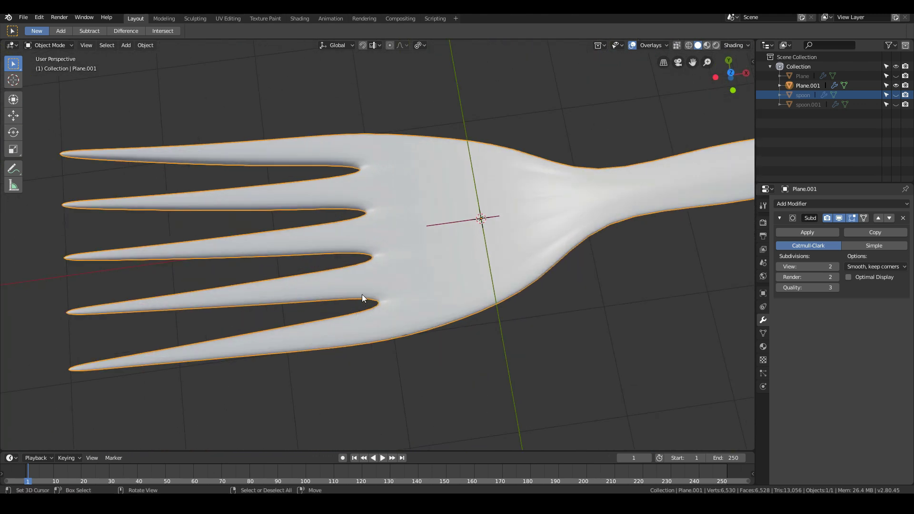
{"action": "key", "text": "Tab"}
{"action": "key", "text": "ctrl+r"}
{"action": "left_click", "coordinate": [359, 325]}
{"action": "left_click", "coordinate": [387, 321]}
{"action": "key", "text": "ctrl+r"}
{"action": "left_click", "coordinate": [353, 282]}
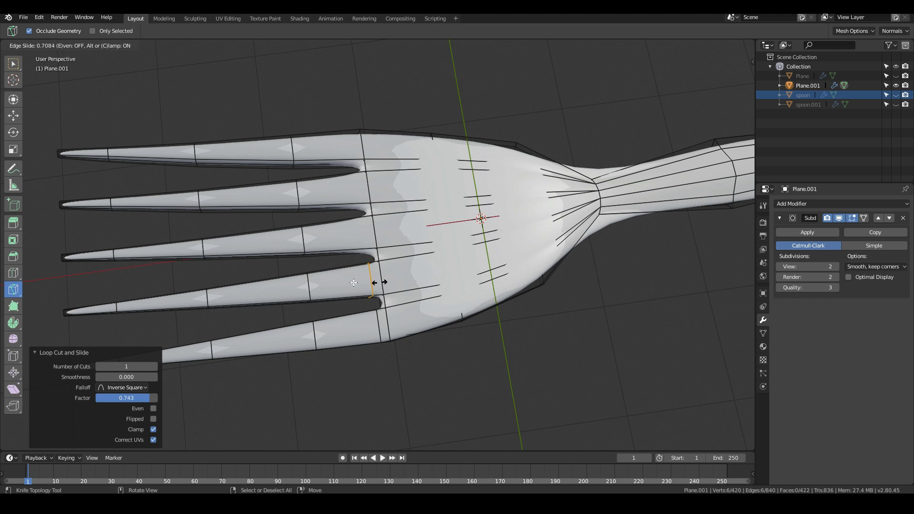
{"action": "left_click", "coordinate": [353, 282]}
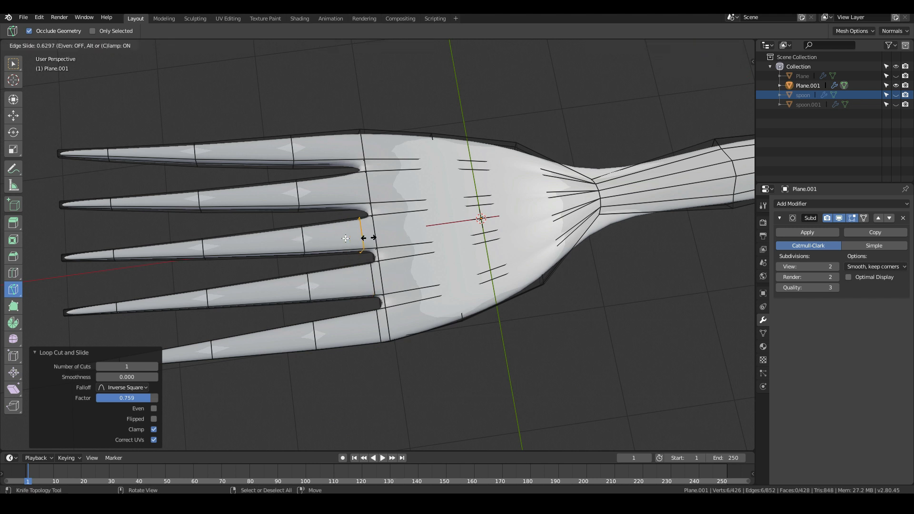
Add matching loop cuts near the bases of the remaining three tines, using a slide factor of 0.731 on the far outer tine.
{"action": "left_click_drag", "start_coordinate": [370, 238], "coordinate": [367, 237]}
{"action": "left_click_drag", "start_coordinate": [334, 184], "coordinate": [335, 184]}
{"action": "left_click_drag", "start_coordinate": [340, 152], "coordinate": [369, 153]}
{"action": "key", "text": "s"}
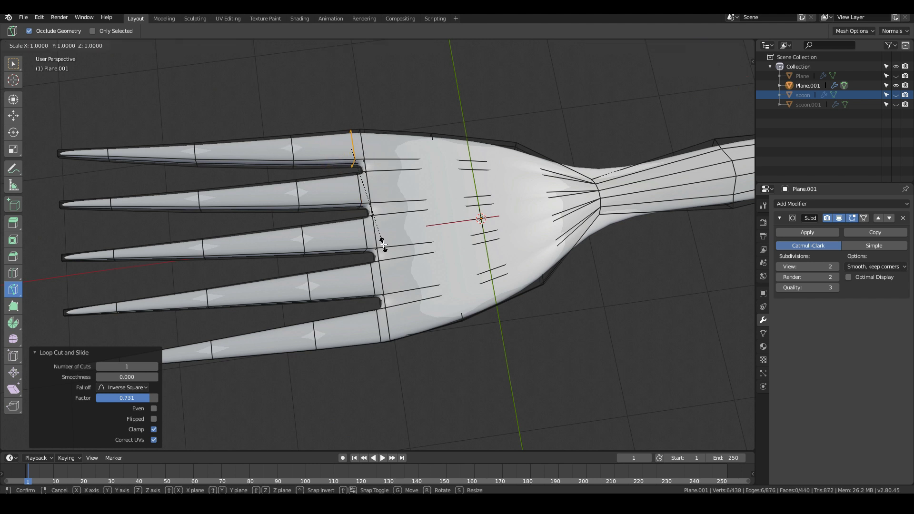
{"action": "left_click", "coordinate": [384, 245]}
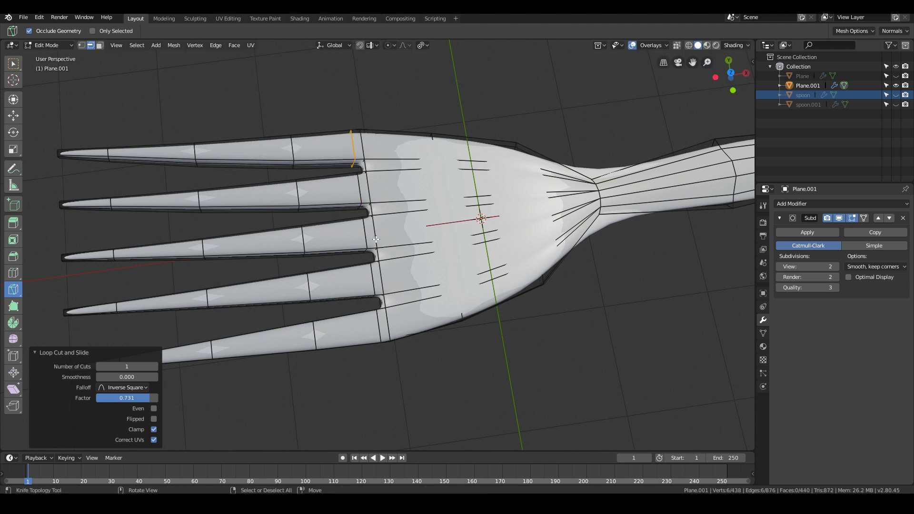
Examine the smoothed tines and the loop cuts at their bases in Object Mode and Edit Mode.
{"action": "key", "text": "Tab"}
{"action": "scroll", "coordinate": [381, 285], "scroll_direction": "down", "scroll_amount": 3}
{"action": "middle_click_drag", "start_coordinate": [371, 300], "coordinate": [372, 253]}
{"action": "key", "text": "Tab"}
{"action": "scroll", "coordinate": [380, 214], "scroll_direction": "up", "scroll_amount": 5}
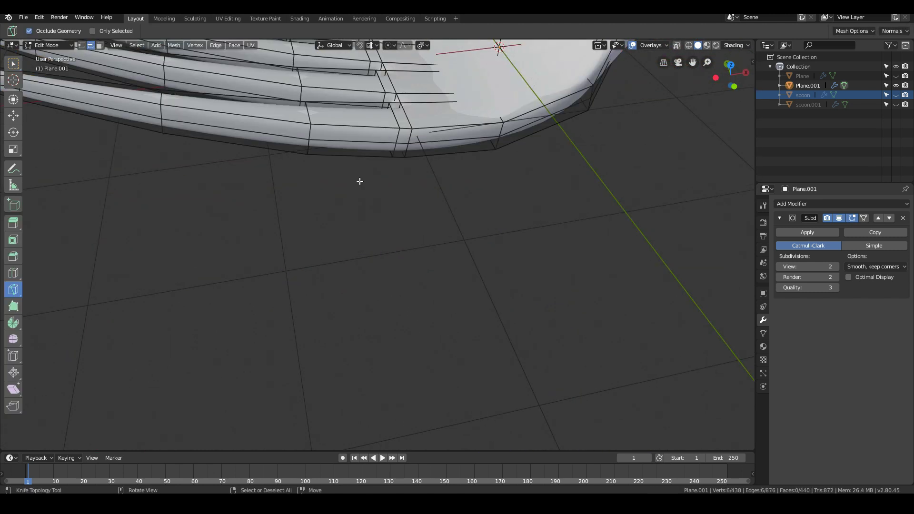
{"action": "scroll", "coordinate": [360, 181], "scroll_direction": "down", "scroll_amount": 5}
{"action": "middle_click_drag", "start_coordinate": [360, 181], "coordinate": [353, 205]}
{"action": "key", "text": "Tab"}
{"action": "key", "text": "Tab"}
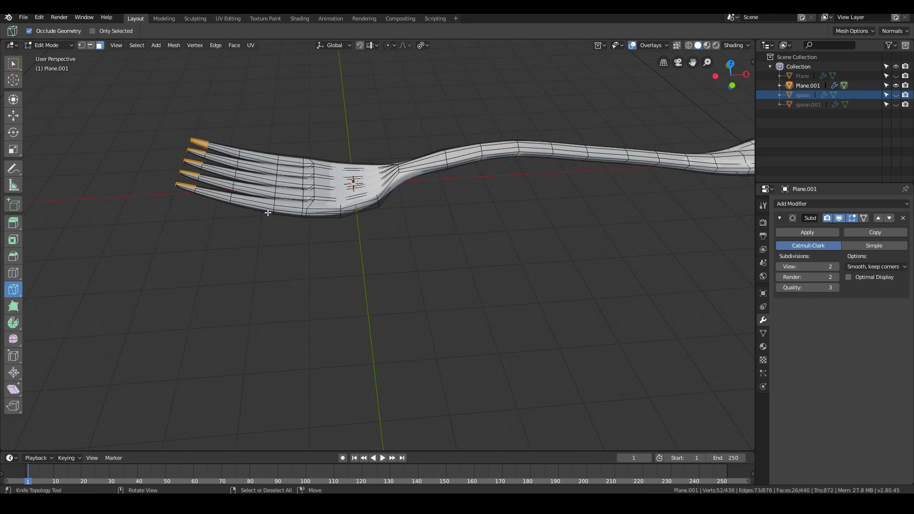
Turn on X-ray, box-select all the tines in front view, and move them about -0.5 m in X and 0.07 m in Z.
{"action": "left_click", "coordinate": [676, 46]}
{"action": "left_click_drag", "start_coordinate": [163, 112], "coordinate": [339, 250]}
{"action": "key", "text": "KP_1"}
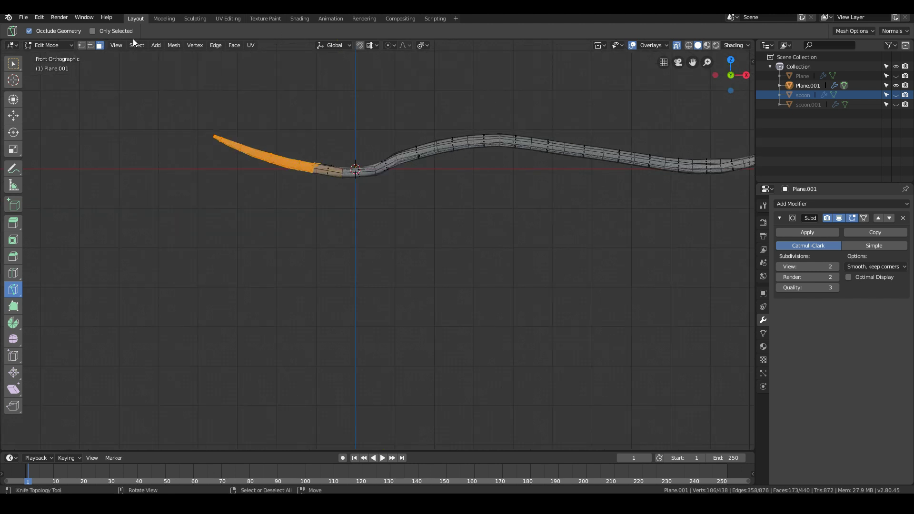
{"action": "key", "text": "alt+a"}
{"action": "key", "text": "b"}
{"action": "left_click_drag", "start_coordinate": [190, 117], "coordinate": [326, 216]}
{"action": "key", "text": "g"}
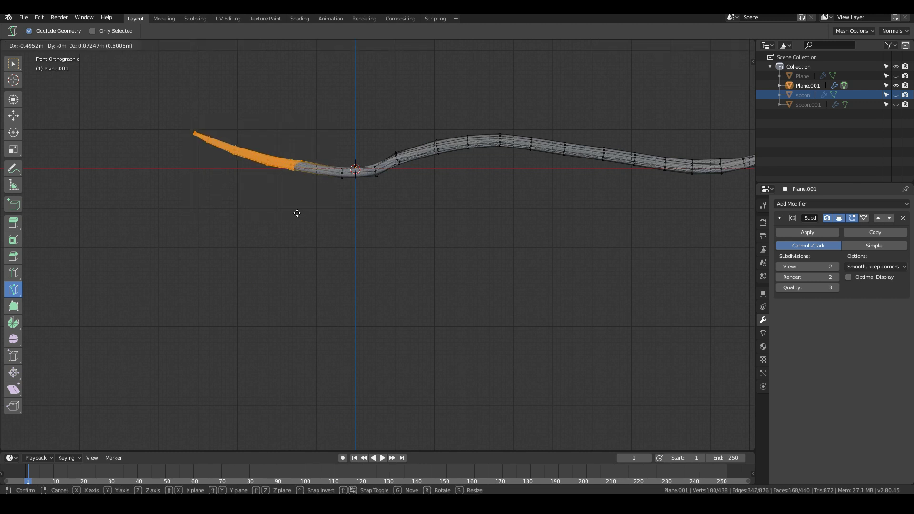
{"action": "left_click", "coordinate": [297, 213]}
Reposition the selected tines further, ending with a front-view move of about -0.13 m in X and 0.10 m in Z.
{"action": "middle_click_drag", "start_coordinate": [314, 212], "coordinate": [317, 231]}
{"action": "key", "text": "g"}
{"action": "left_click", "coordinate": [328, 230]}
{"action": "key", "text": "Tab"}
{"action": "middle_click_drag", "start_coordinate": [307, 189], "coordinate": [227, 271]}
{"action": "key", "text": "KP_1"}
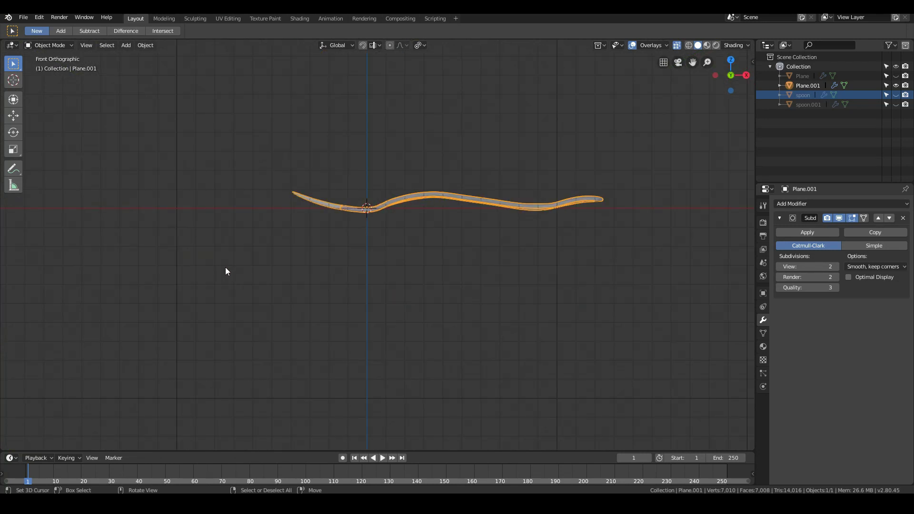
{"action": "key", "text": "Tab"}
{"action": "key", "text": "g"}
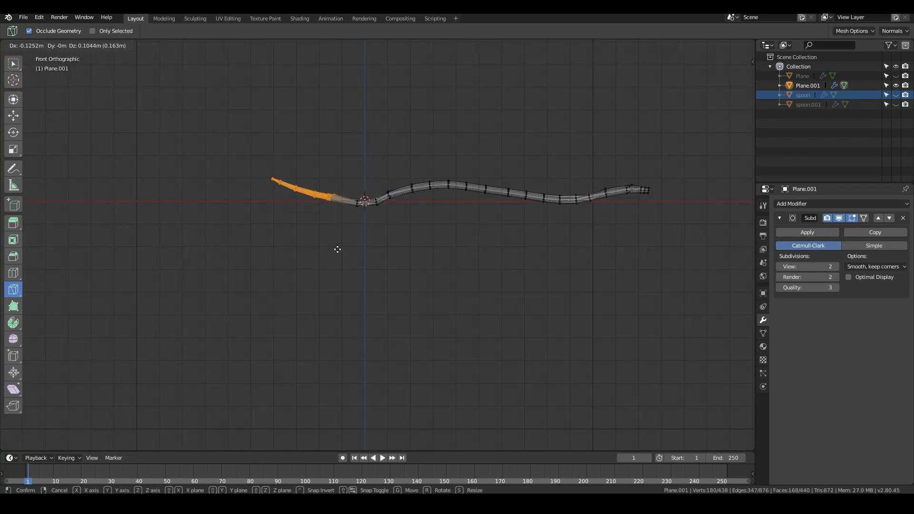
{"action": "left_click", "coordinate": [338, 249]}
Rotate the tines 2.71° and move them 0.104 m in X and -0.0417 m in Z.
{"action": "key", "text": "r"}
{"action": "left_click", "coordinate": [404, 219]}
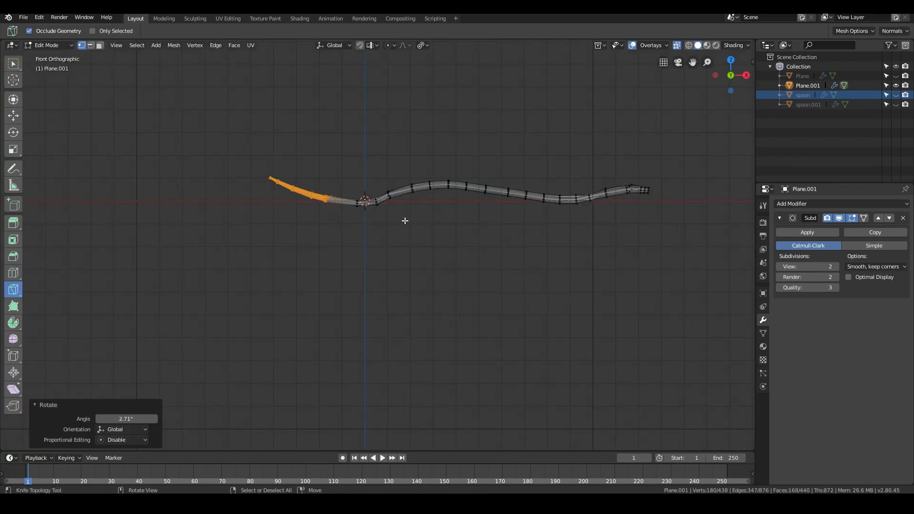
{"action": "key", "text": "g"}
{"action": "left_click", "coordinate": [406, 221]}
{"action": "scroll", "coordinate": [399, 218], "scroll_direction": "up", "scroll_amount": 4}
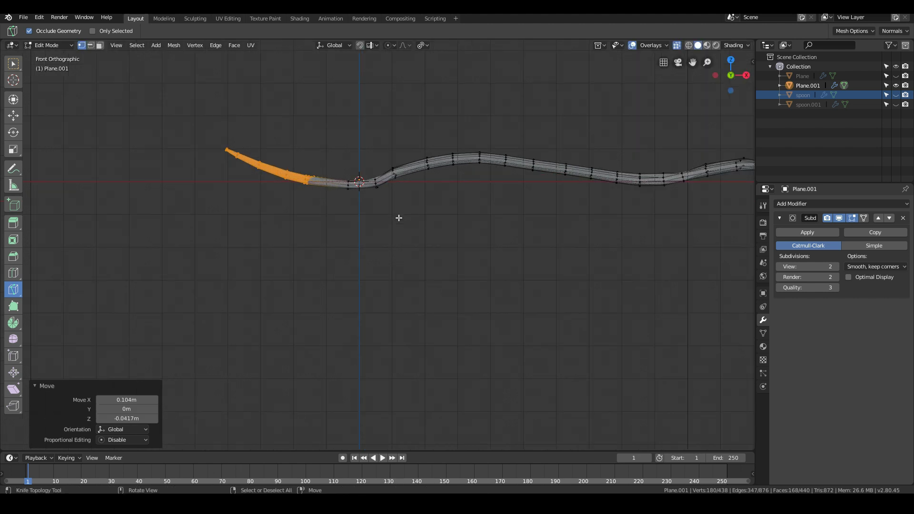
Select the vertex column between the fork's head and neck and move it -0.0201 m in X and 0.0906 m in Z.
{"action": "key", "text": "alt+a"}
{"action": "key", "text": "b"}
{"action": "left_click_drag", "start_coordinate": [362, 145], "coordinate": [383, 167]}
{"action": "key", "text": "g"}
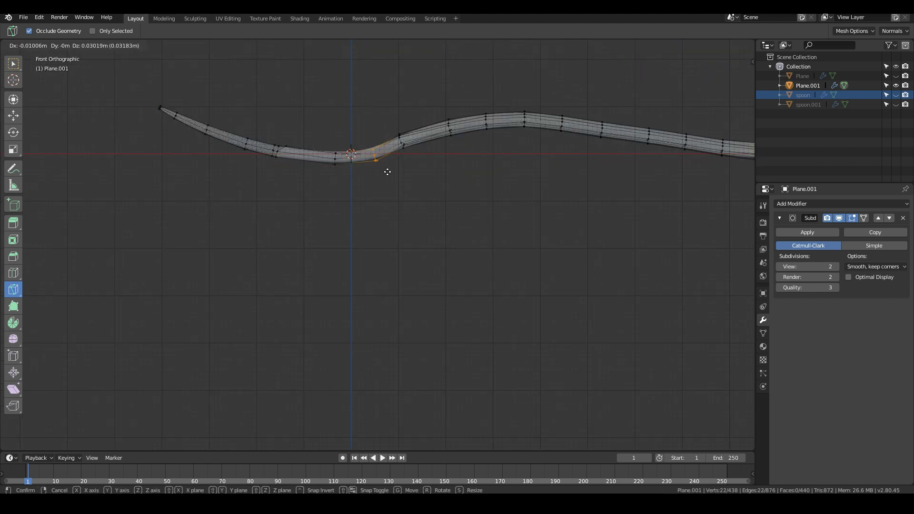
{"action": "left_click", "coordinate": [387, 170]}
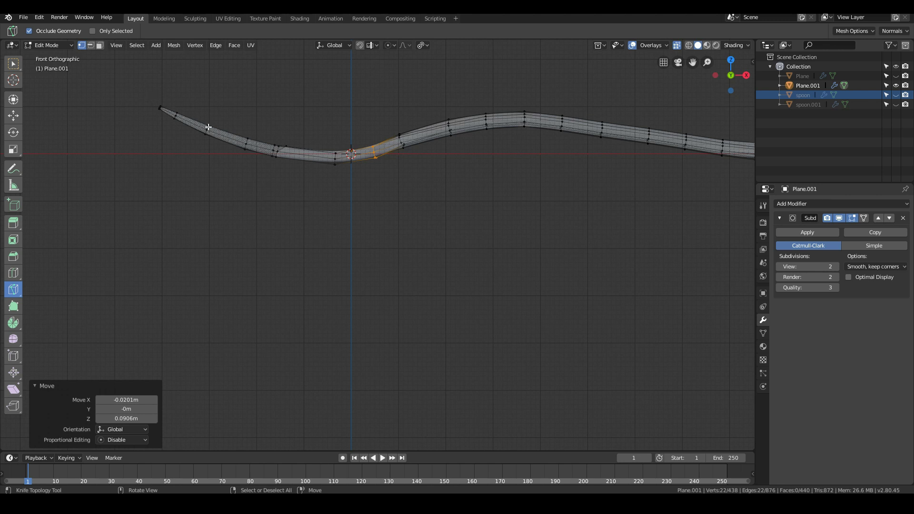
{"action": "key", "text": "Tab"}
{"action": "scroll", "coordinate": [427, 178], "scroll_direction": "down", "scroll_amount": 2}
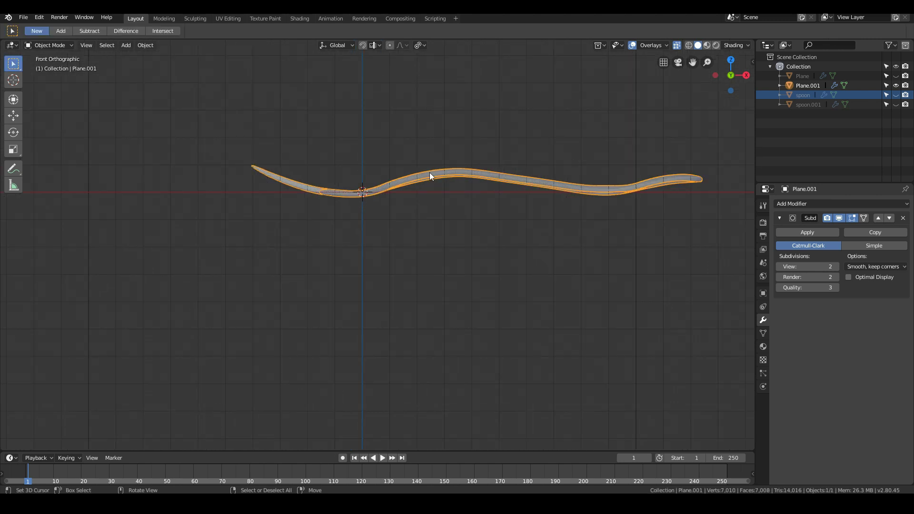
{"action": "middle_click_drag", "start_coordinate": [375, 206], "coordinate": [427, 206]}
Scale the edge loop on the handle just behind the neck to about 0.86 and return to Object Mode.
{"action": "key", "text": "Tab"}
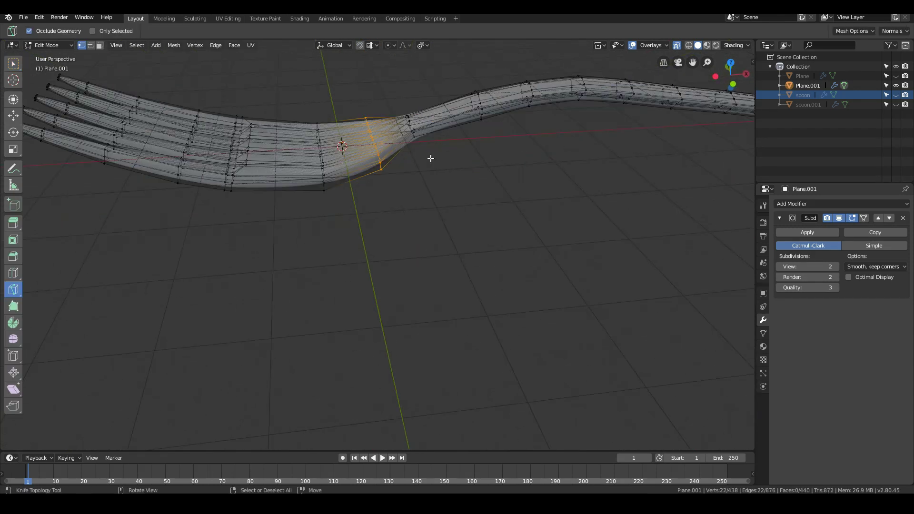
{"action": "scroll", "coordinate": [525, 132], "scroll_direction": "down", "scroll_amount": 1}
{"action": "middle_click_drag", "start_coordinate": [526, 132], "coordinate": [451, 103]}
{"action": "left_click", "coordinate": [455, 93], "text": "alt"}
{"action": "key", "text": "s"}
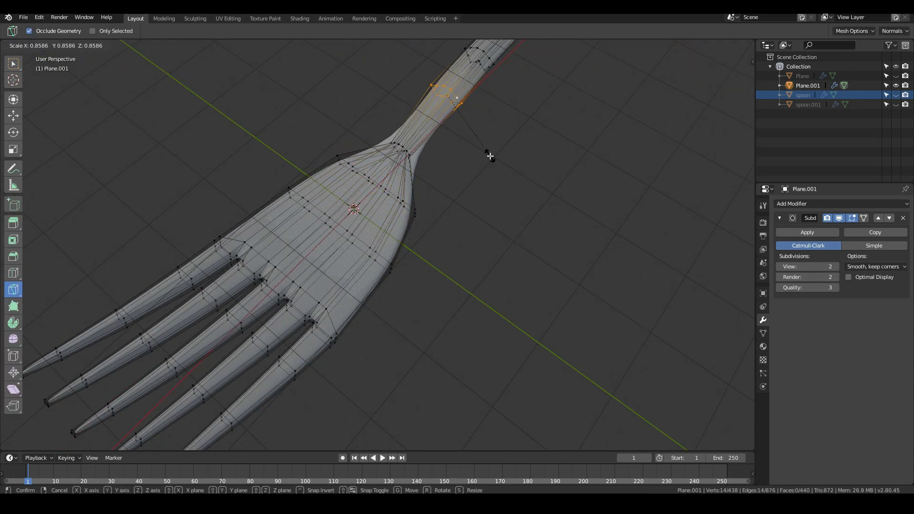
{"action": "left_click", "coordinate": [490, 156]}
{"action": "key", "text": "Tab"}
{"action": "scroll", "coordinate": [490, 154], "scroll_direction": "down", "scroll_amount": 5}
{"action": "middle_click_drag", "start_coordinate": [489, 153], "coordinate": [345, 343]}
{"action": "scroll", "coordinate": [431, 232], "scroll_direction": "up", "scroll_amount": 4}
Rename the fork object as Fork.
{"action": "left_click", "coordinate": [345, 342]}
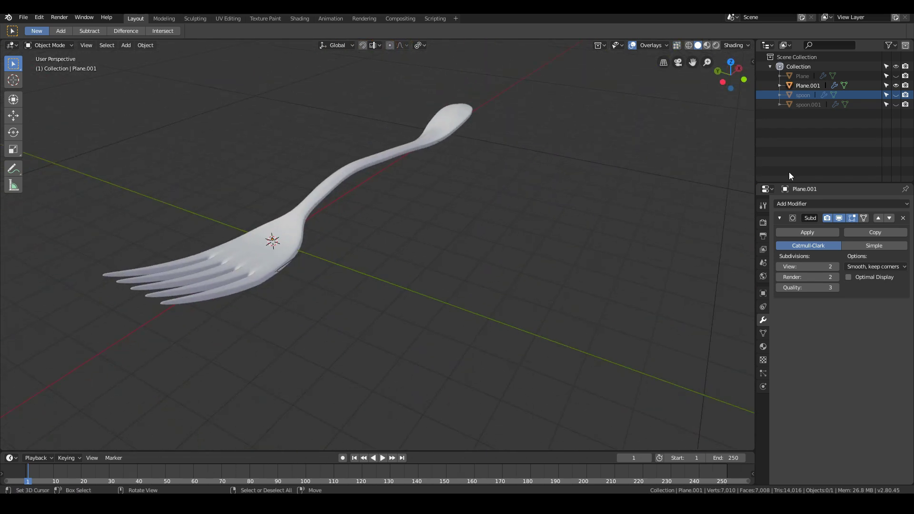
{"action": "middle_click_drag", "start_coordinate": [520, 206], "coordinate": [545, 209]}
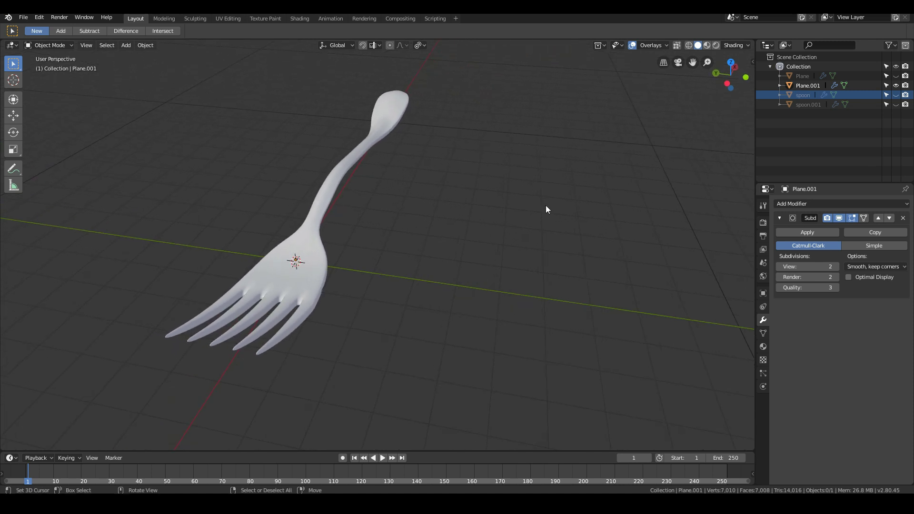
{"action": "double_click", "coordinate": [808, 85]}
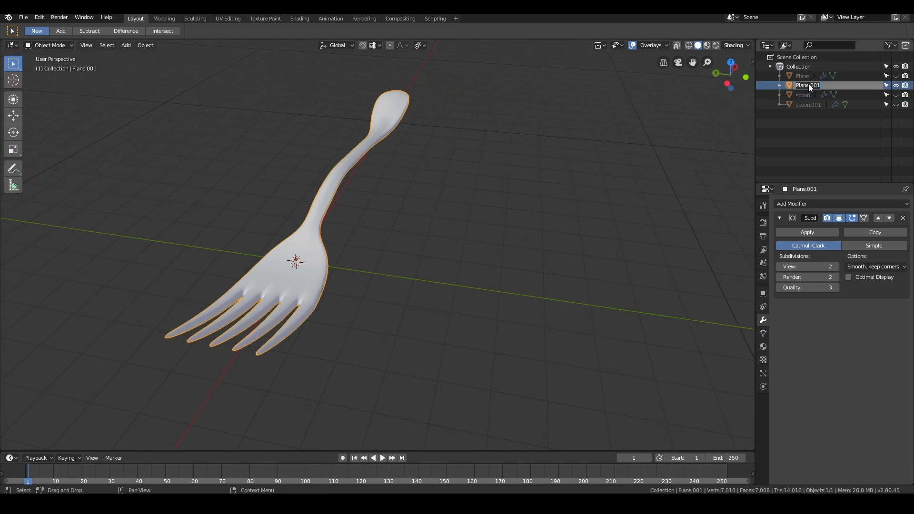
{"action": "type", "text": "Fork"}
{"action": "key", "text": "Return"}
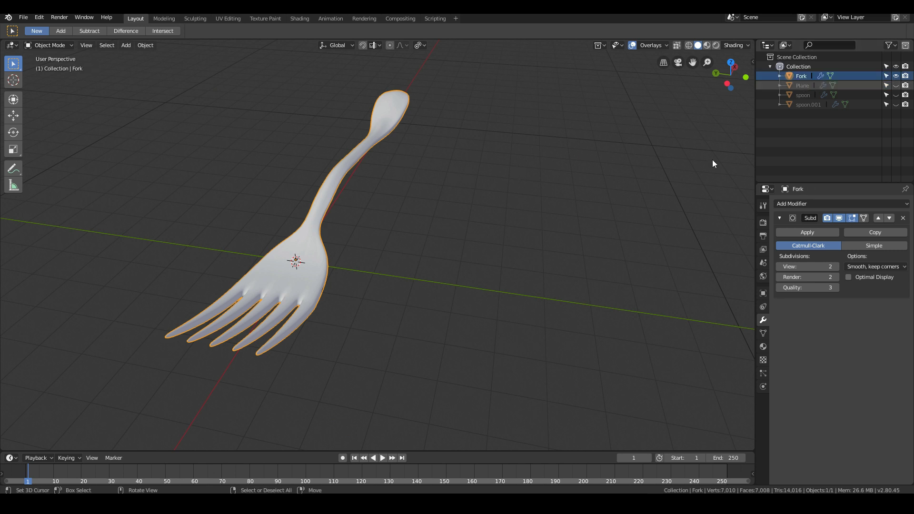
Unhide the spoon and scale the fork to 0.414.
{"action": "left_click", "coordinate": [801, 95]}
{"action": "left_click", "coordinate": [896, 95]}
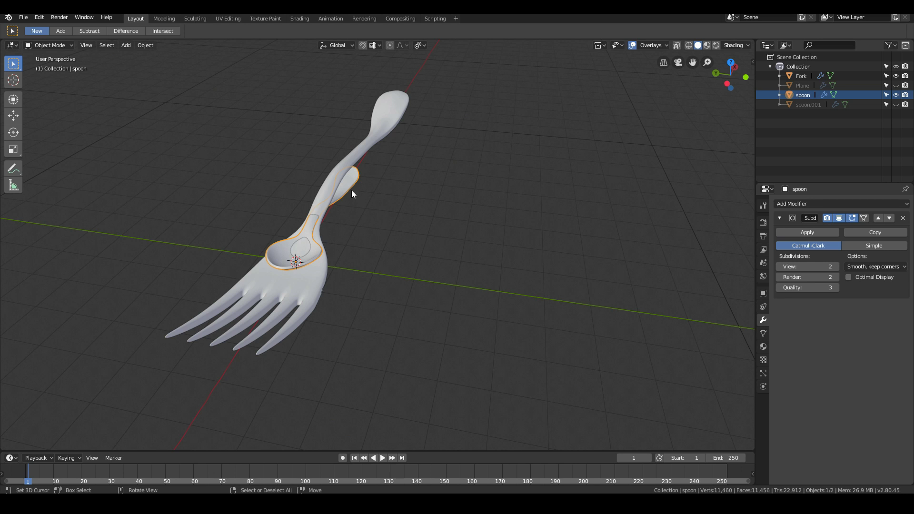
{"action": "left_click", "coordinate": [353, 167]}
{"action": "key", "text": "s"}
{"action": "left_click", "coordinate": [461, 168]}
Move the fork 1.35 m along Y to place it beside the spoon.
{"action": "middle_click_drag", "start_coordinate": [461, 168], "coordinate": [379, 239]}
{"action": "key", "text": "g"}
{"action": "key", "text": "x"}
{"action": "key", "text": "y"}
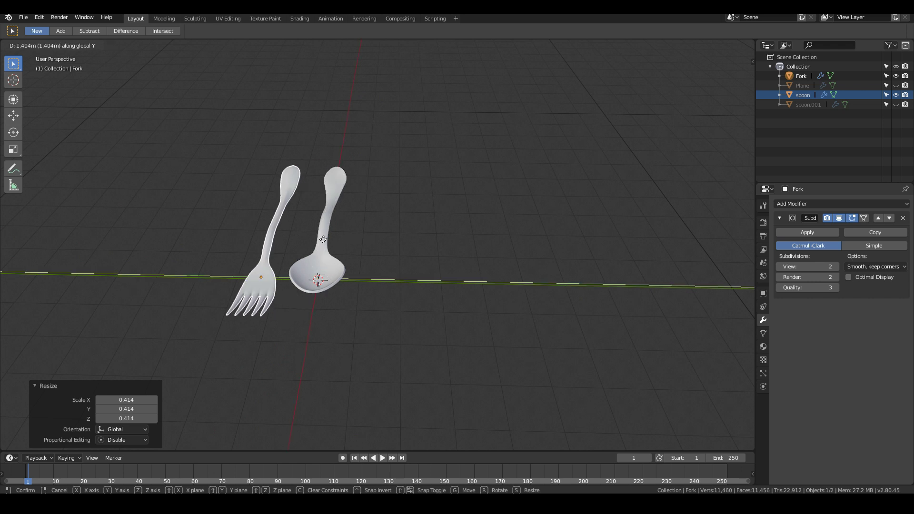
{"action": "left_click", "coordinate": [324, 241]}
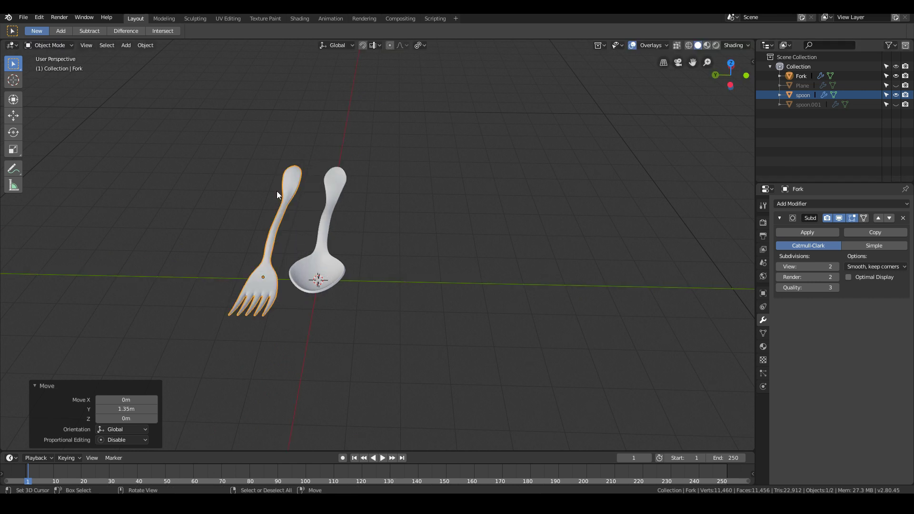
Scale the fork to 0.976 and apply its scale.
{"action": "key", "text": "s"}
{"action": "left_click", "coordinate": [471, 270]}
{"action": "key", "text": "ctrl+a"}
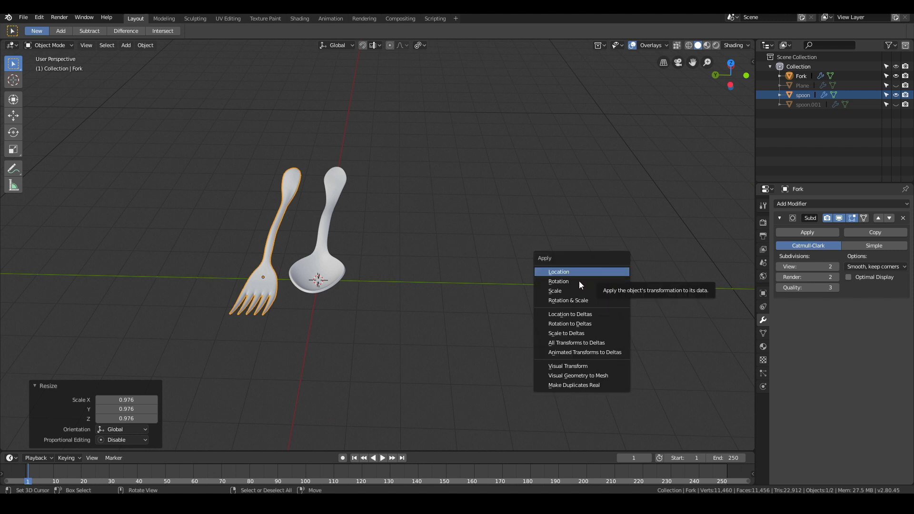
{"action": "left_click", "coordinate": [558, 289]}
{"action": "middle_click_drag", "start_coordinate": [187, 267], "coordinate": [343, 263]}
{"action": "left_click", "coordinate": [385, 284]}
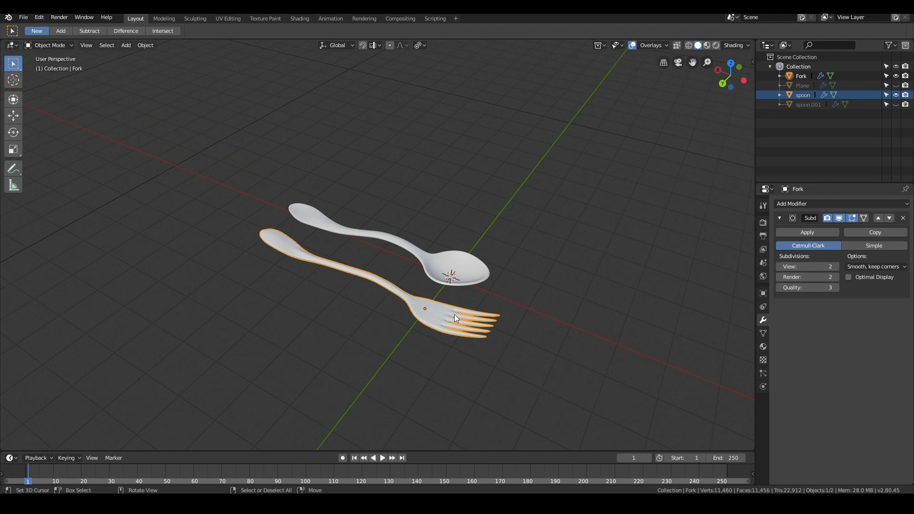